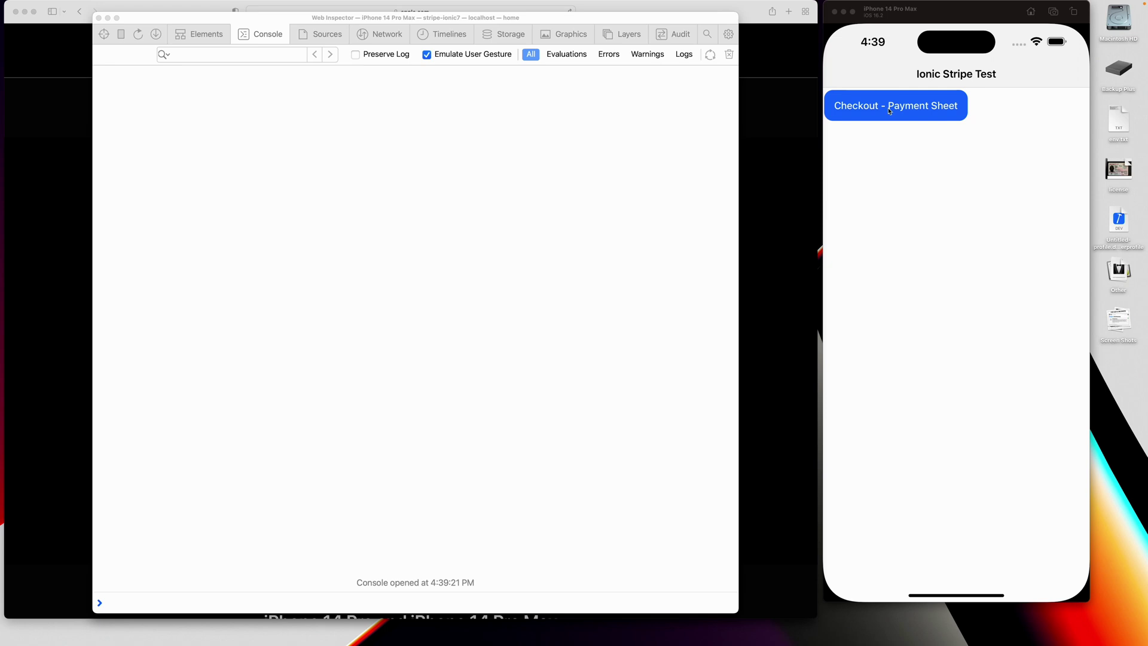
Start the Payment Sheet checkout in the Ionic Stripe Test app to load the $10.00 sheet.
click(889, 112)
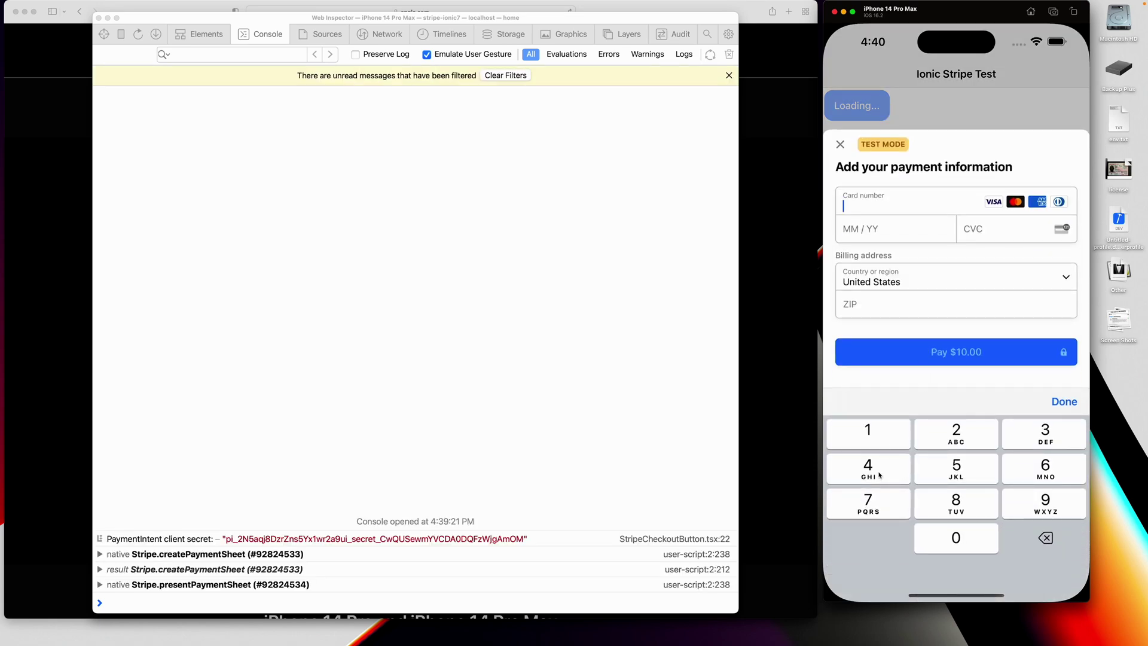
click(868, 468)
click(867, 434)
click(867, 434)
click(872, 429)
click(872, 429)
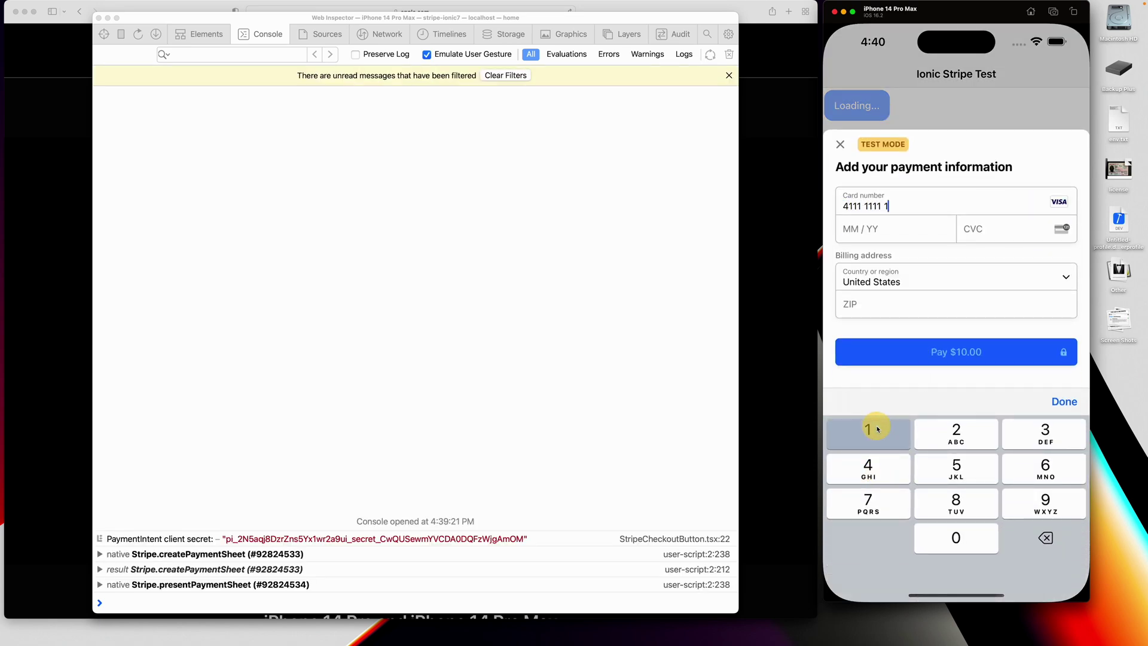
click(872, 429)
click(872, 429)
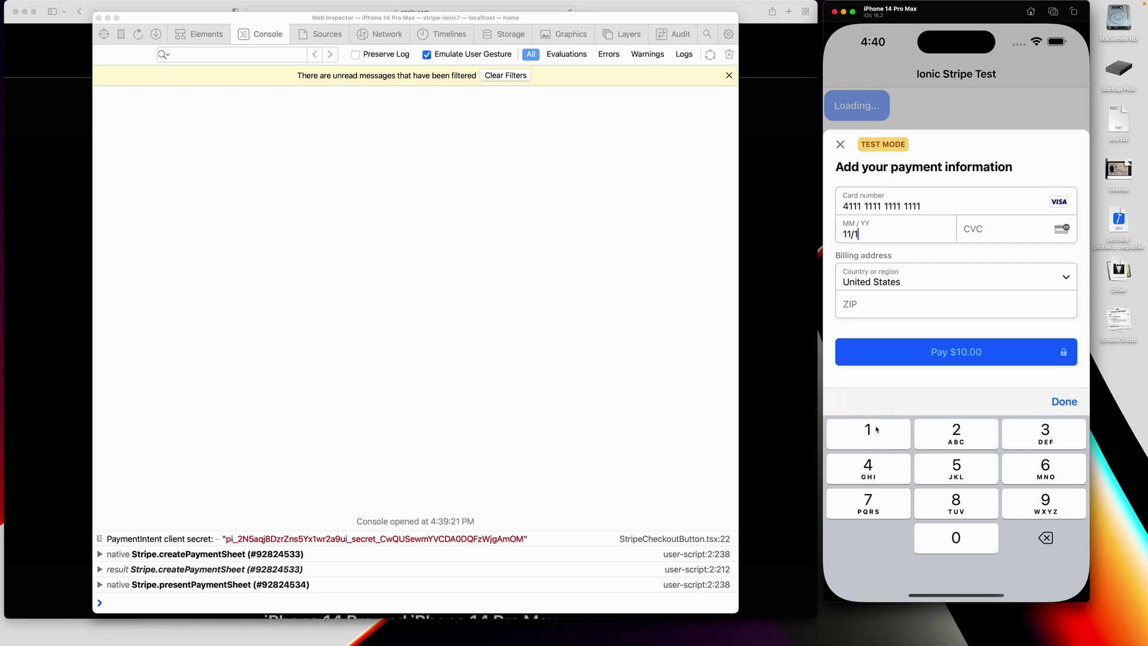
click(875, 429)
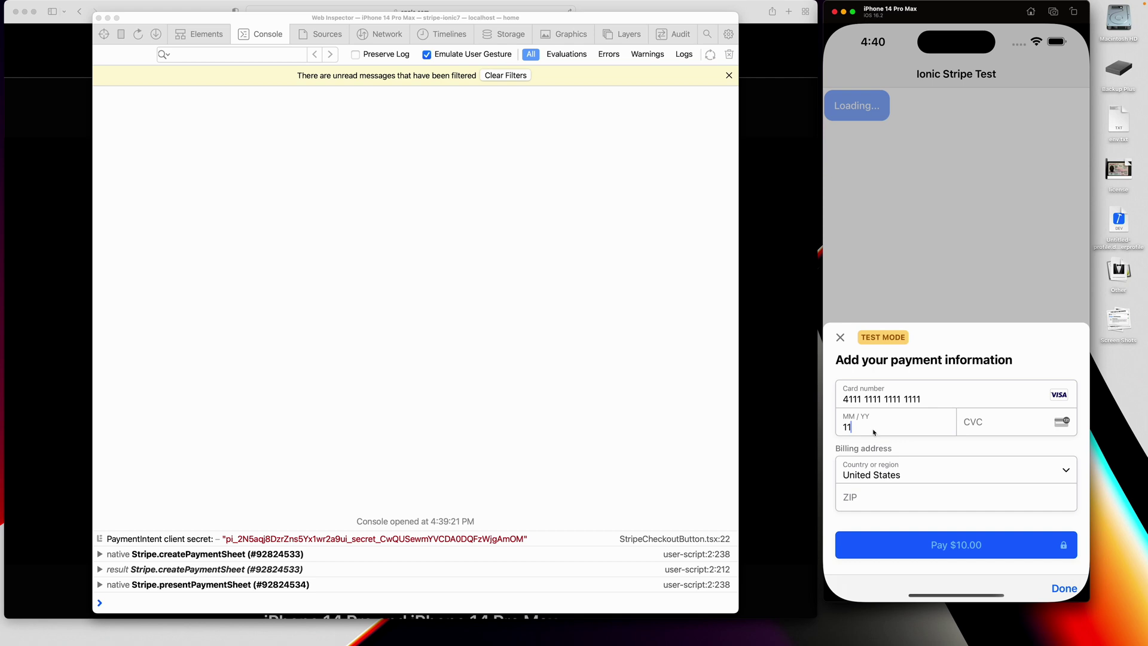
text(/23)
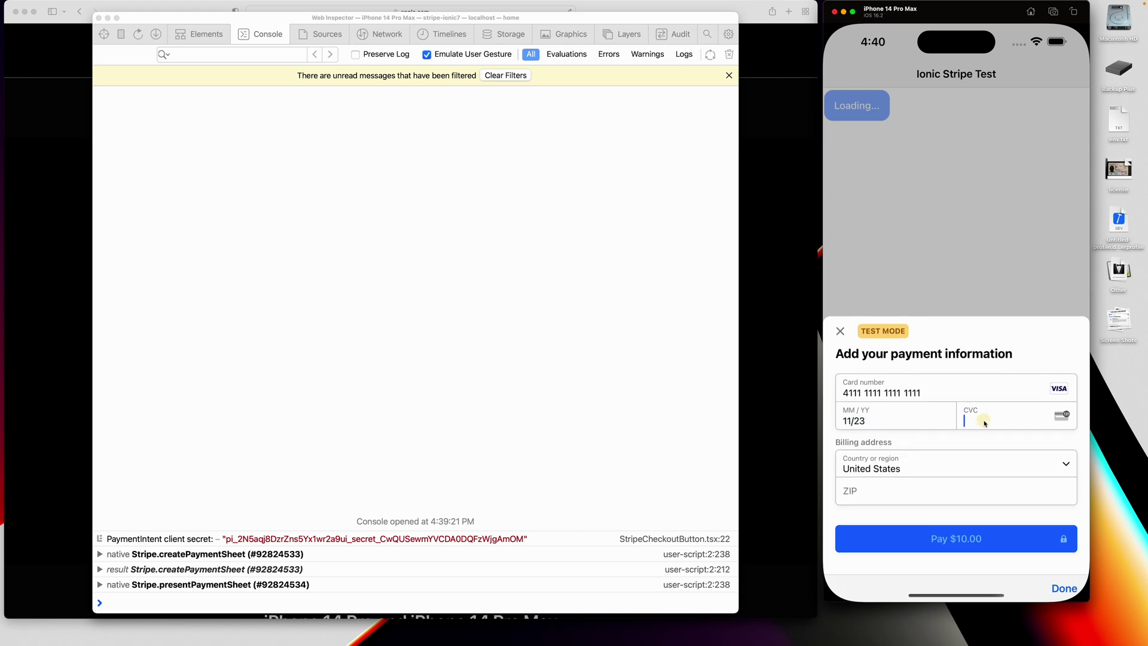
click(985, 422)
text(111)
click(955, 465)
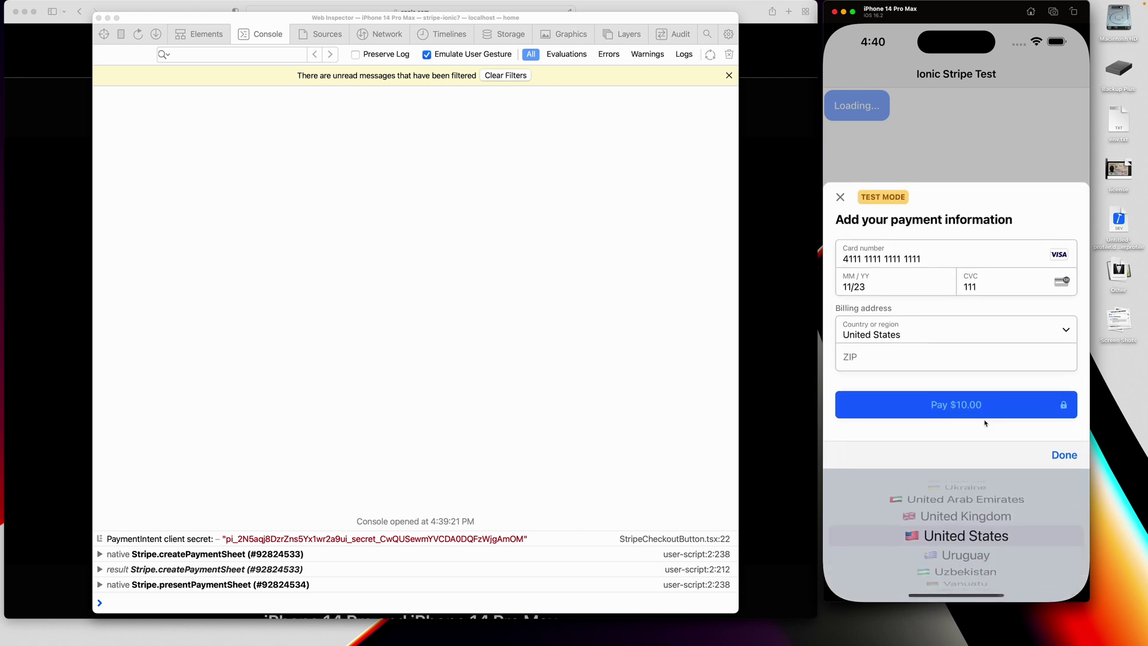
click(897, 357)
text(200)
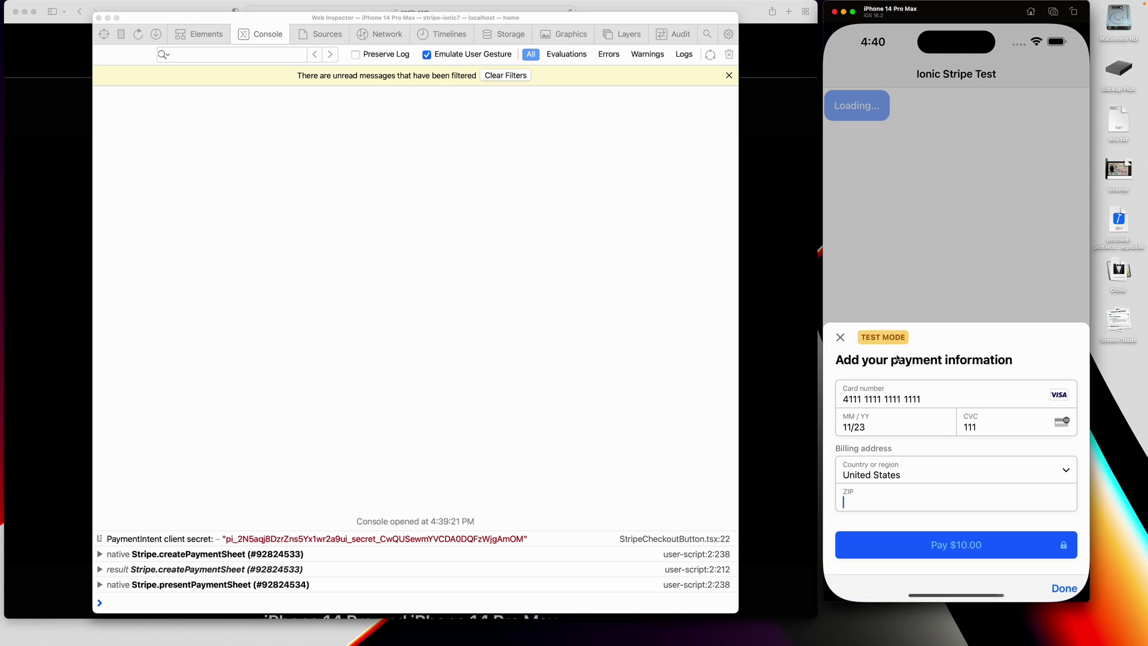
text(11)
Pay $10.00 and confirm the paymentSheetCompleted message in the console.
click(970, 545)
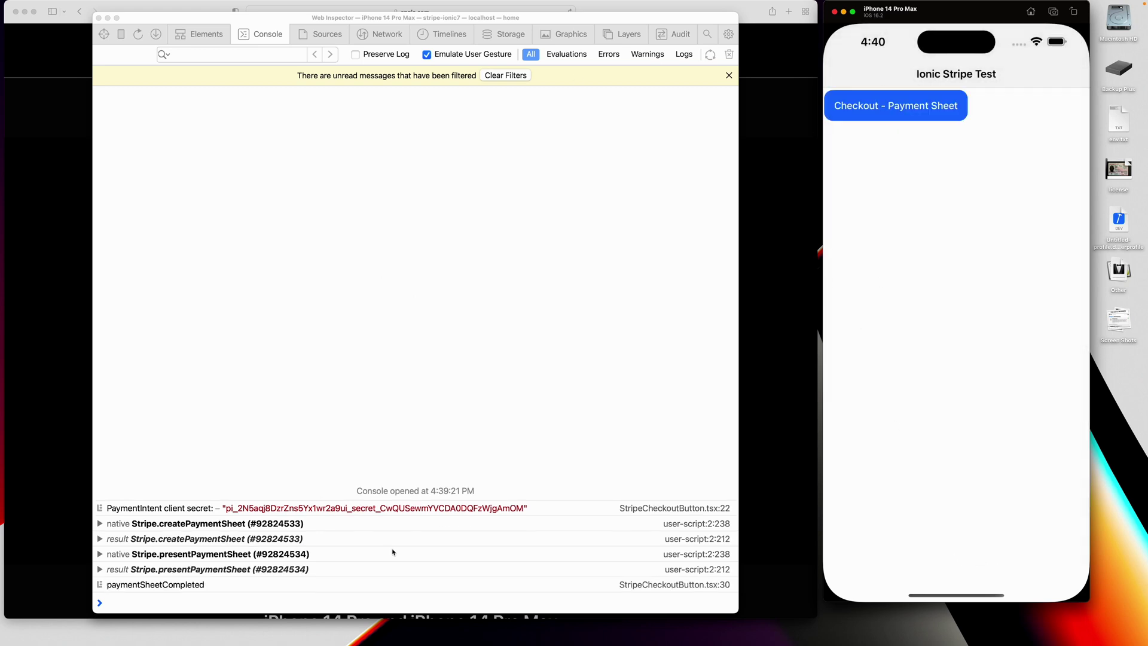
click(155, 587)
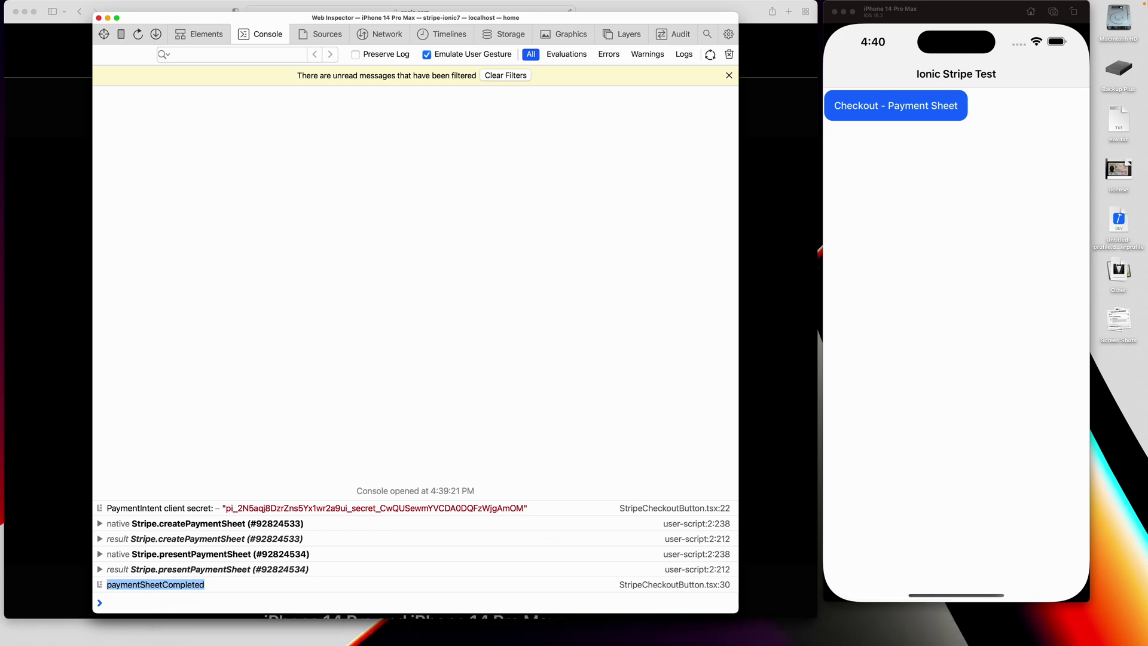
key(ctrl+Up)
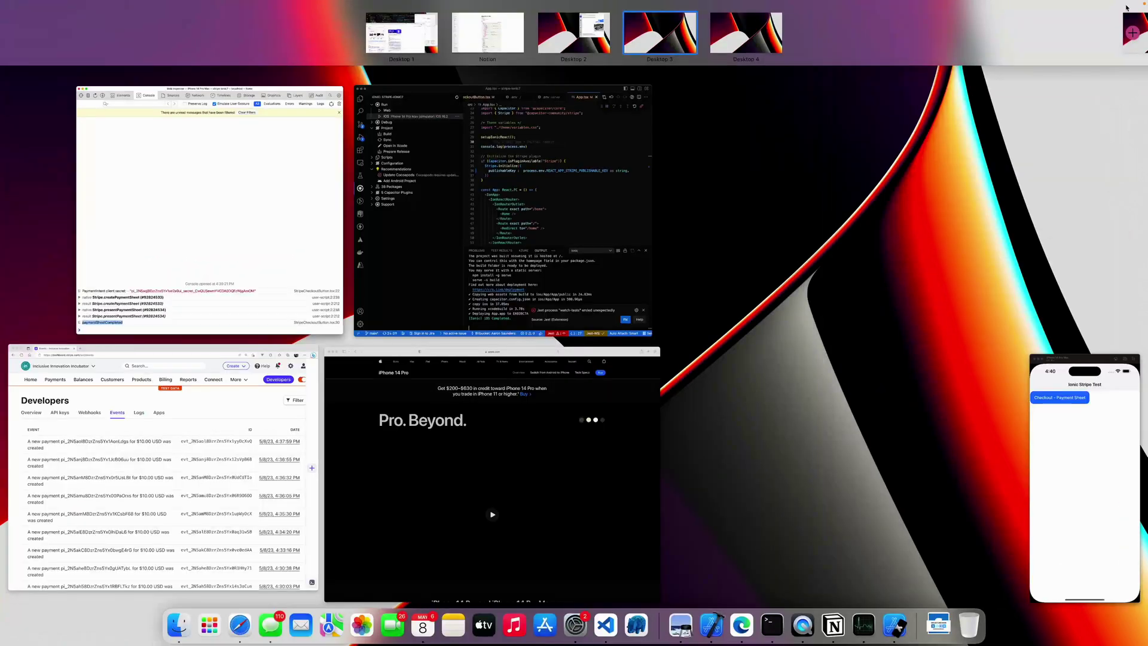
Reload and widen Stripe's Developers Events page to show the $10.00 succeeded and charged events.
click(186, 406)
scroll(451, 228, down, 1)
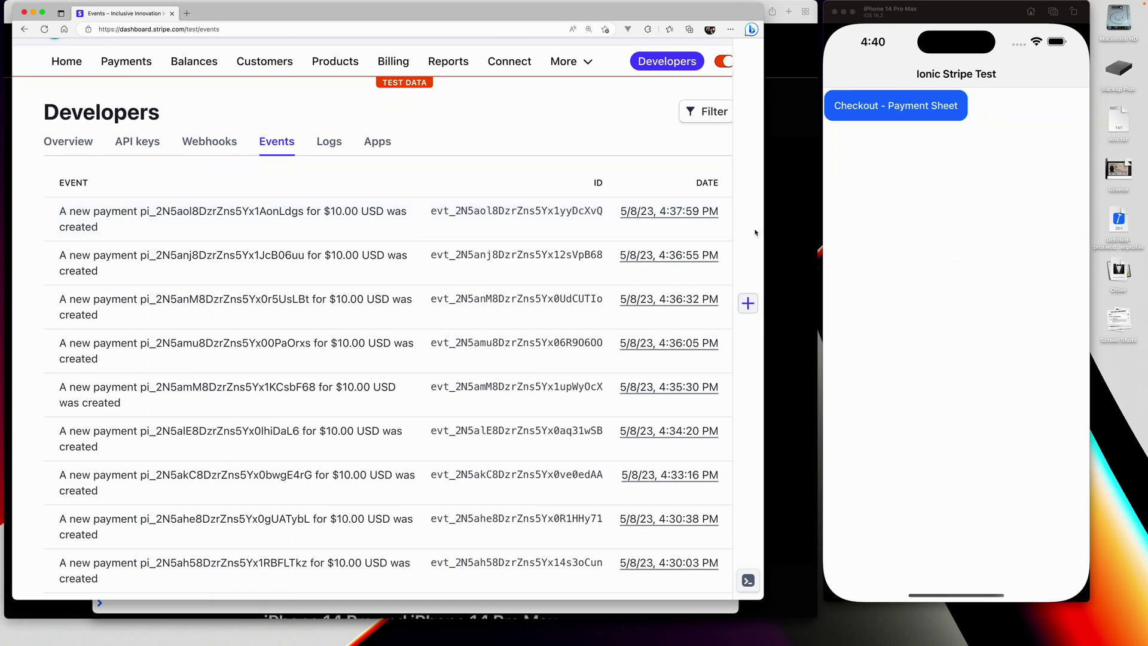
click(44, 29)
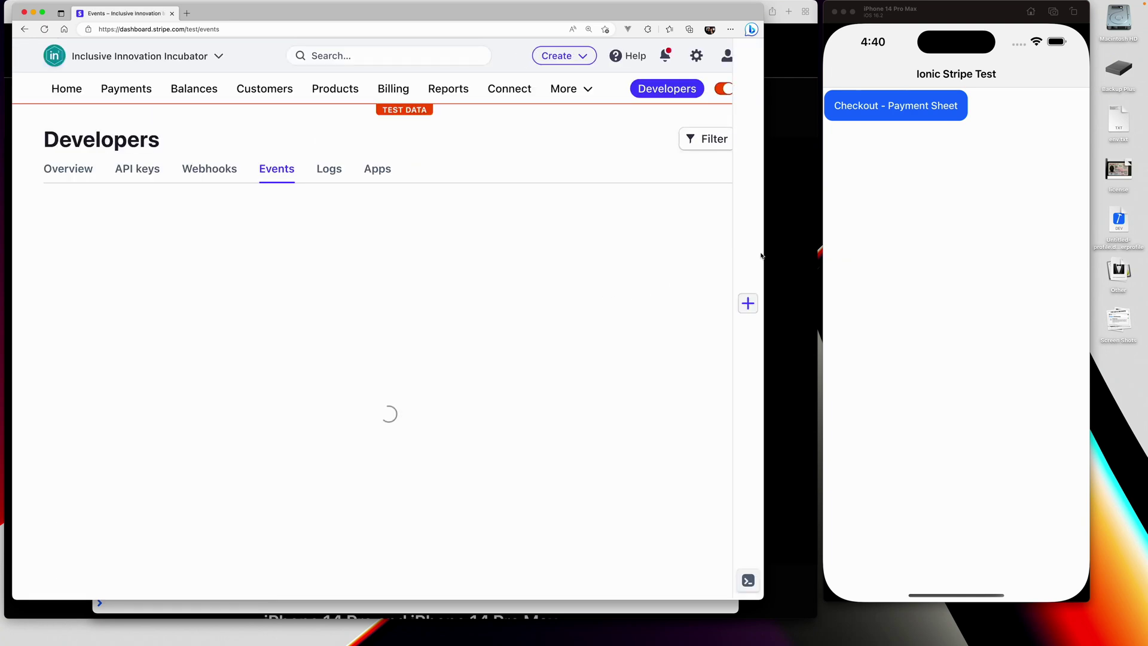
drag(763, 255, 829, 257)
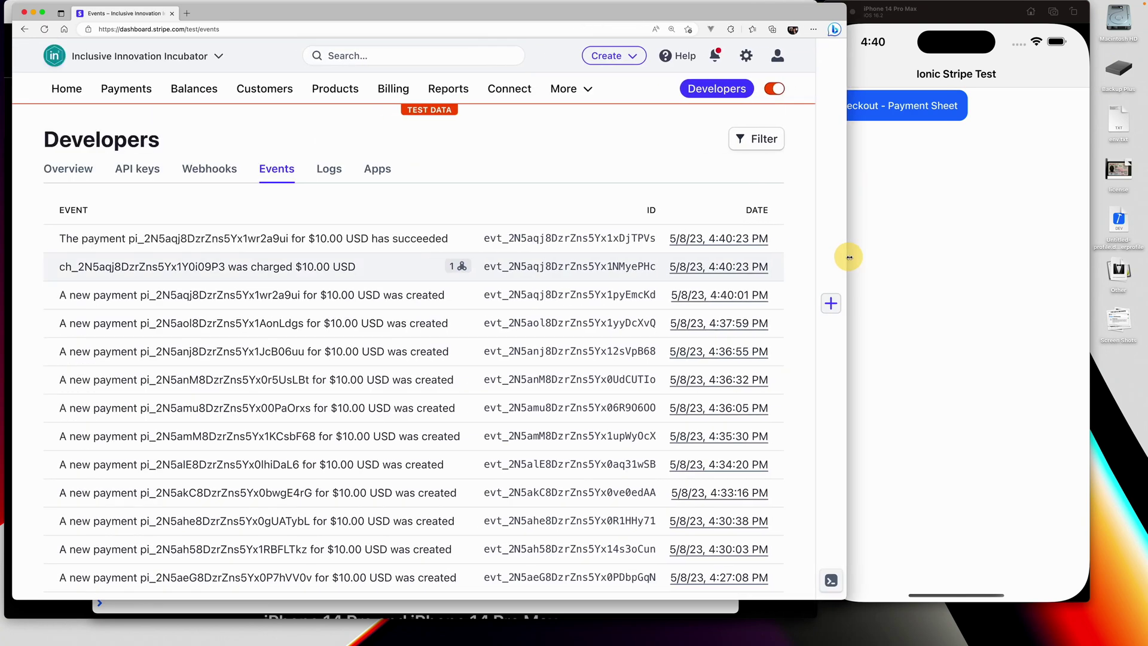
drag(937, 18, 969, 18)
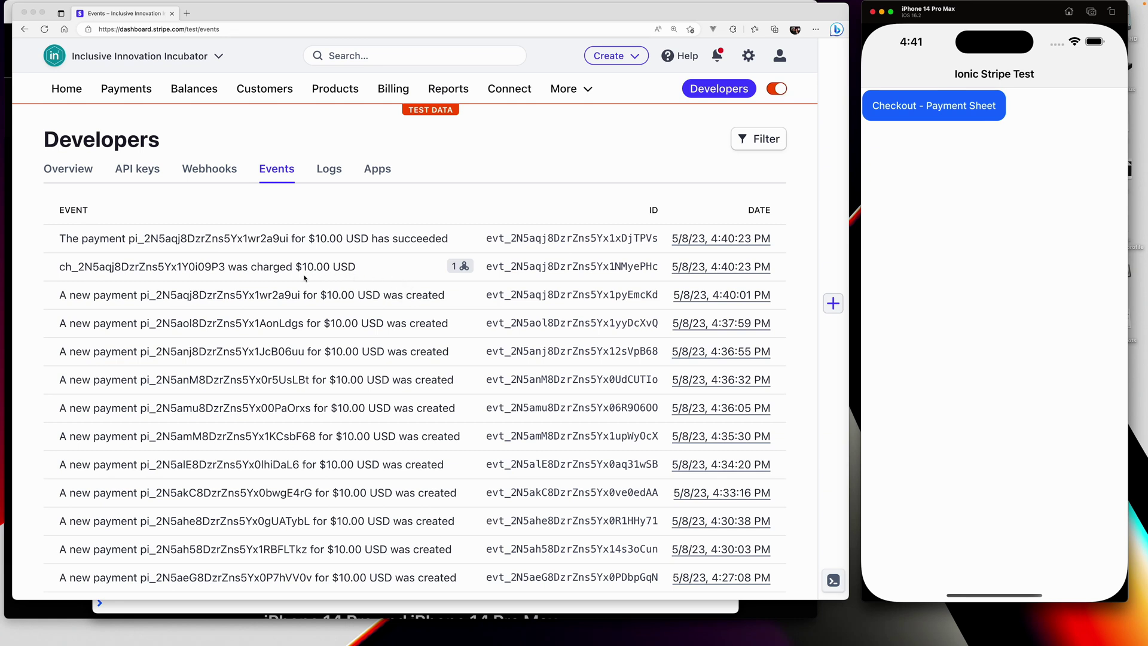
click(261, 239)
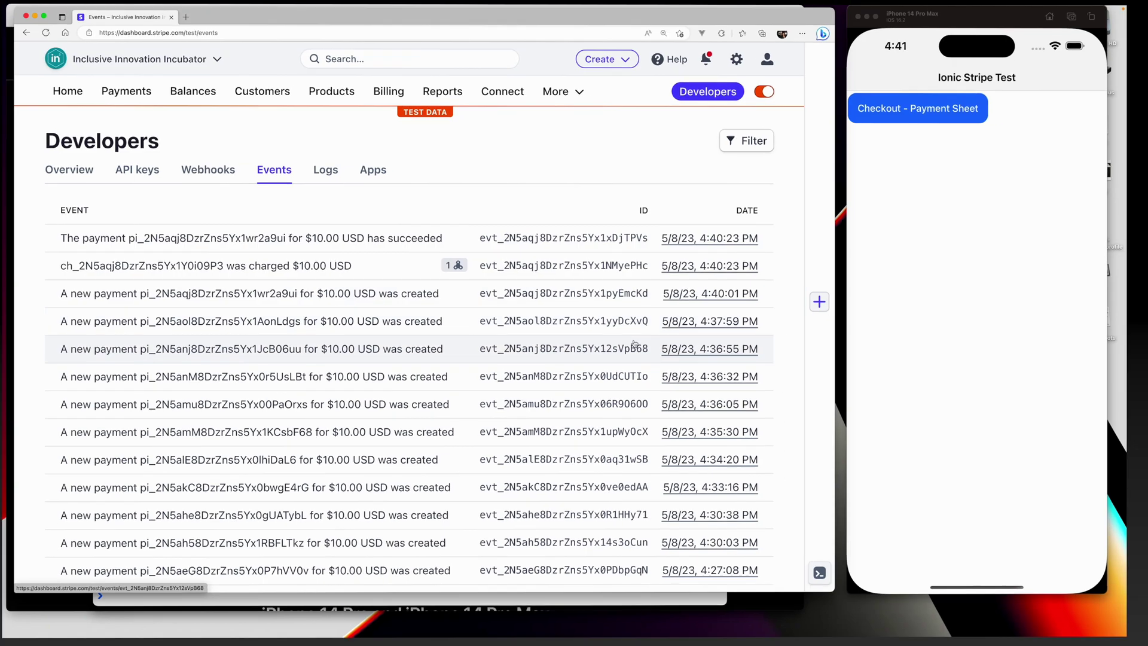
In VS Code, expand the server folder to list createPaymentIntent.js and index.js.
key(ctrl+Right)
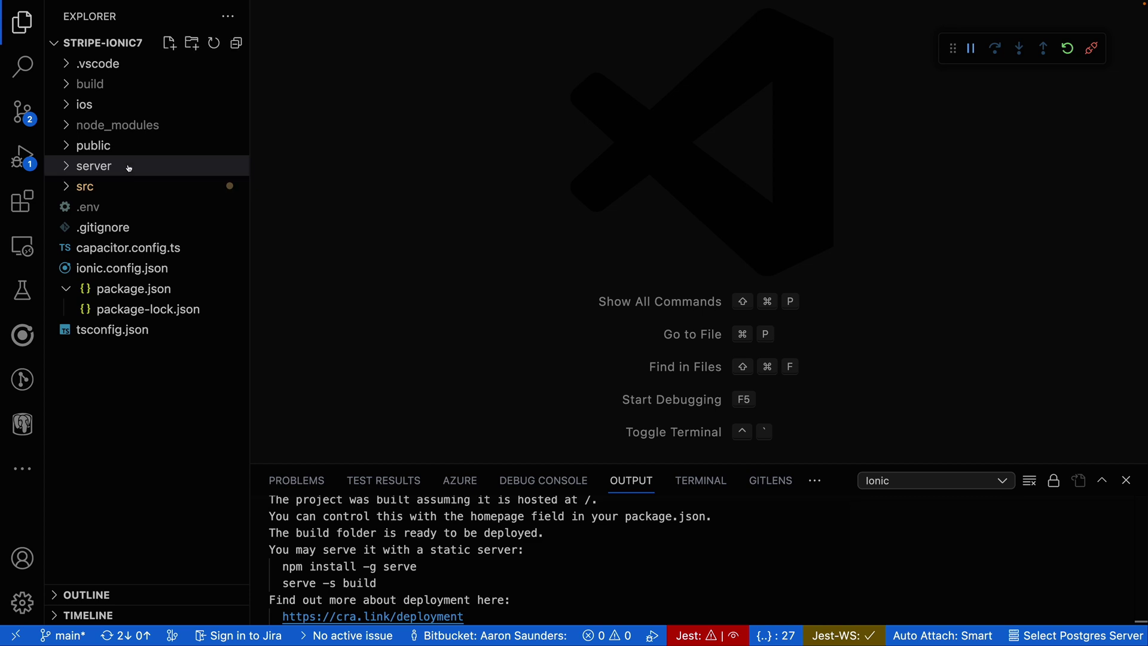
click(89, 189)
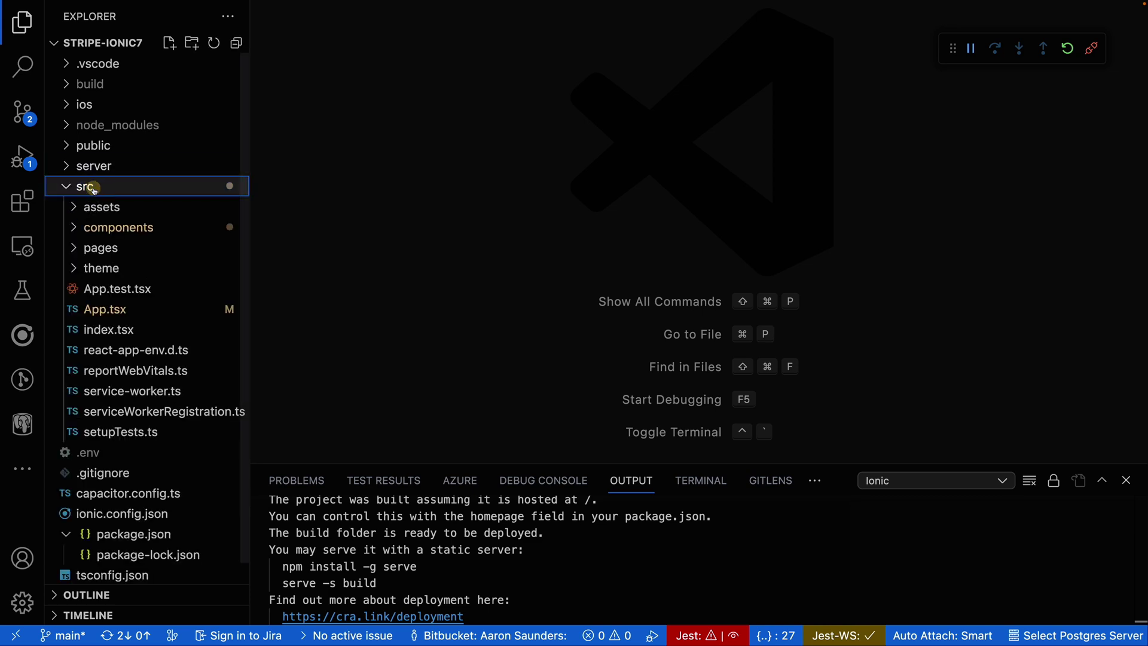
click(89, 187)
click(93, 166)
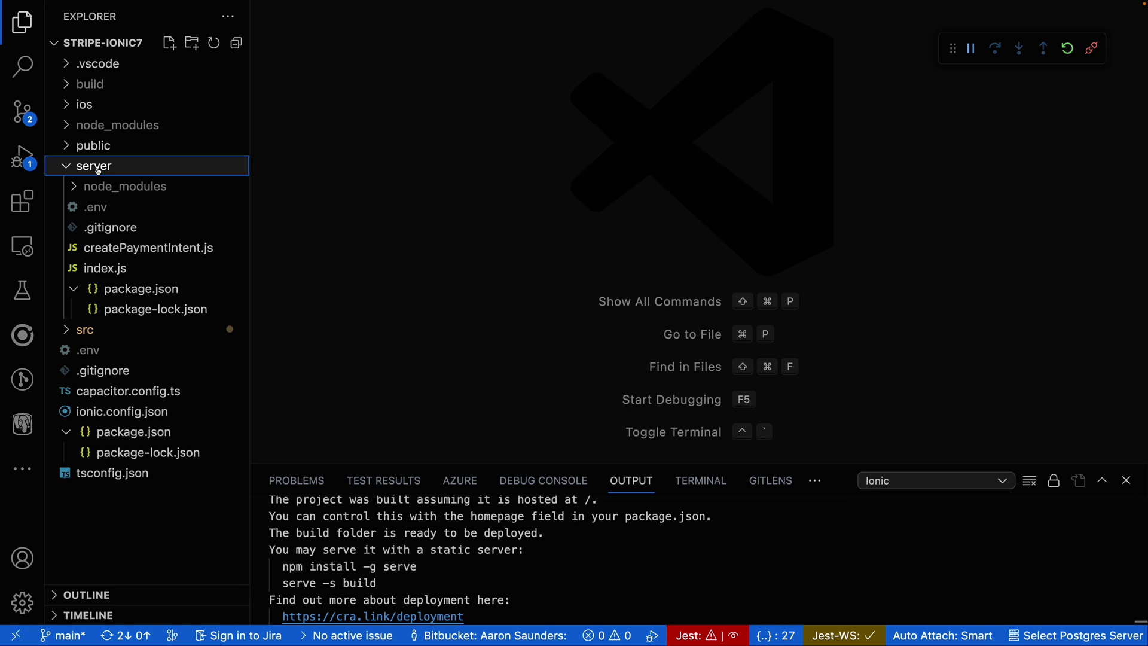
Show index.js's Express routes, then createPaymentIntent.js's Stripe payment intent handler.
click(105, 269)
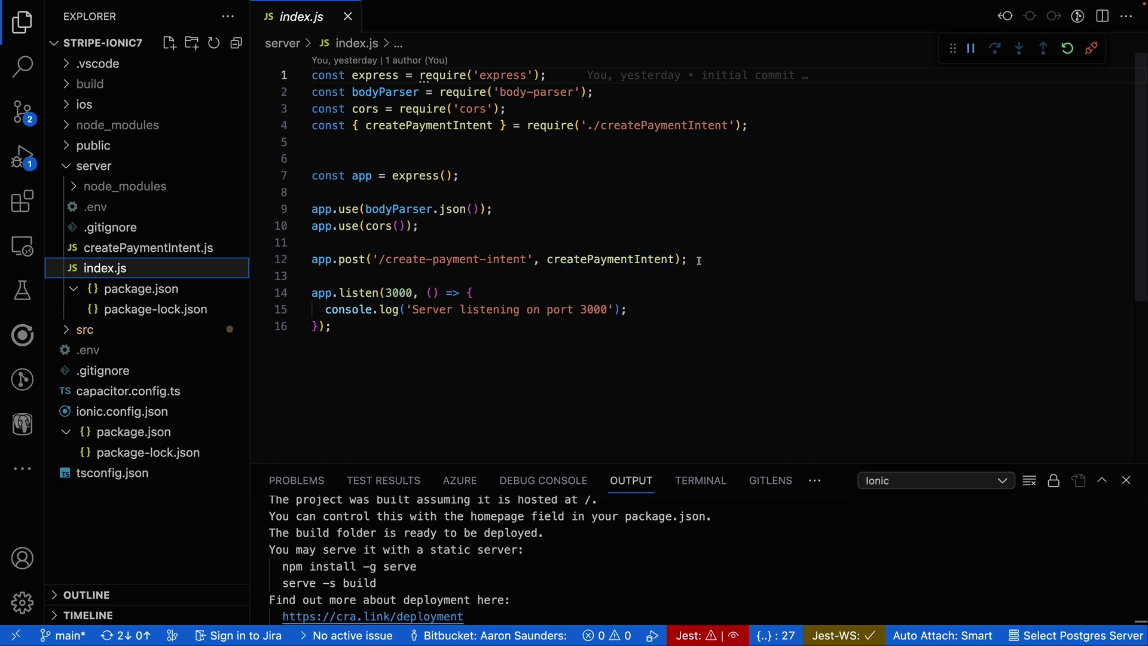
click(166, 251)
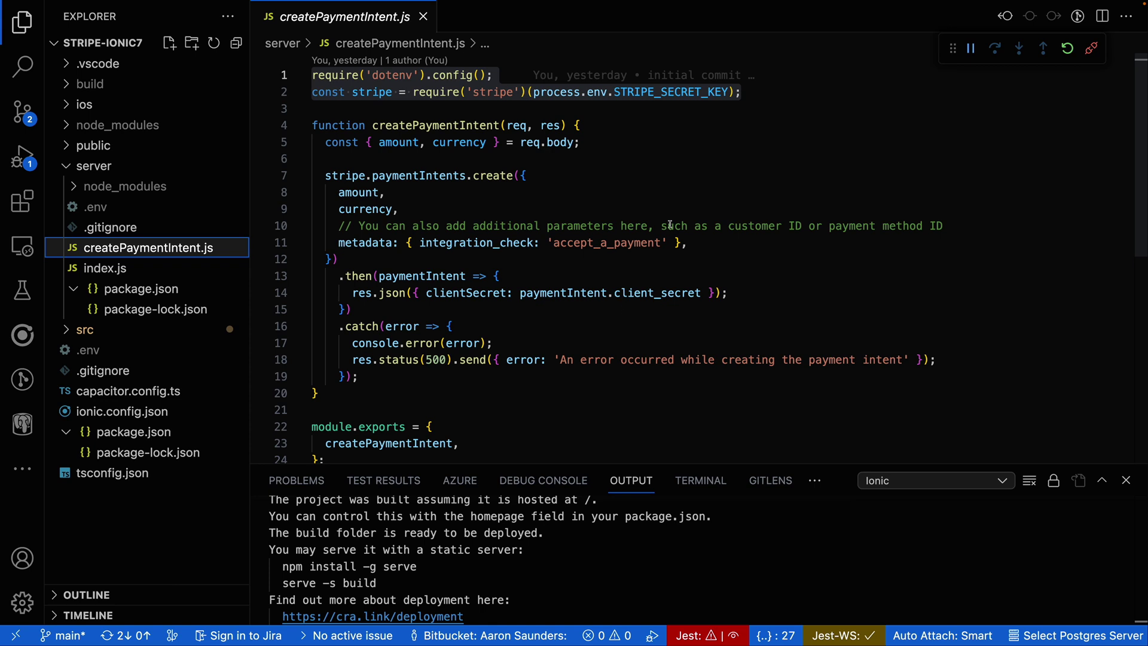
click(662, 192)
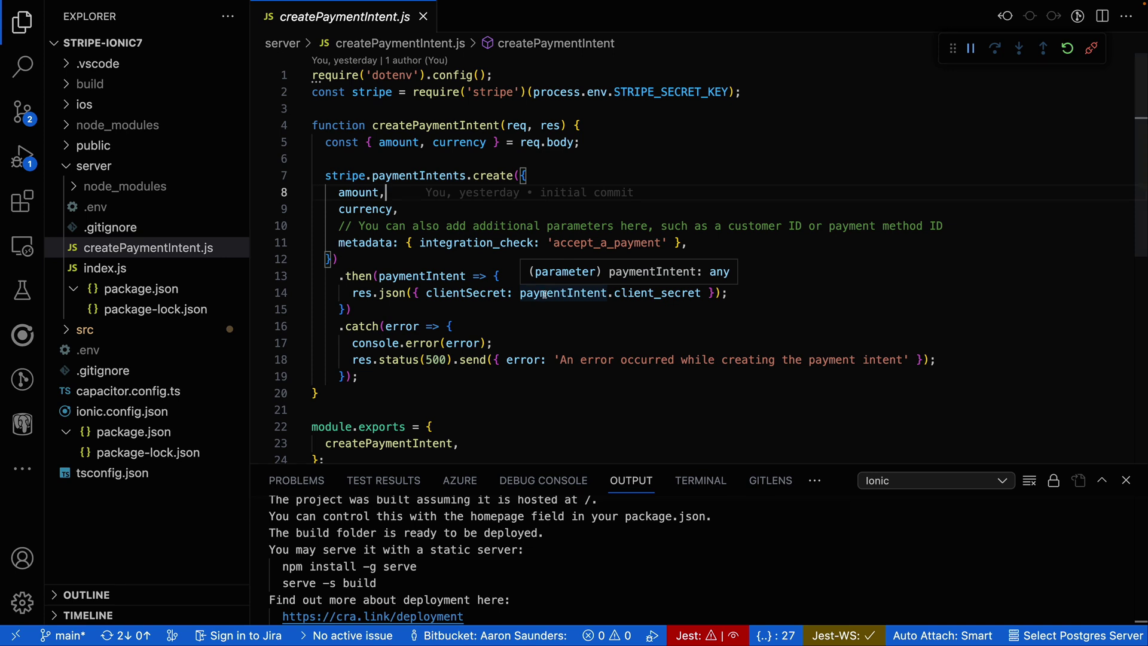
scroll(544, 298, down, 1)
scroll(538, 306, down, 4)
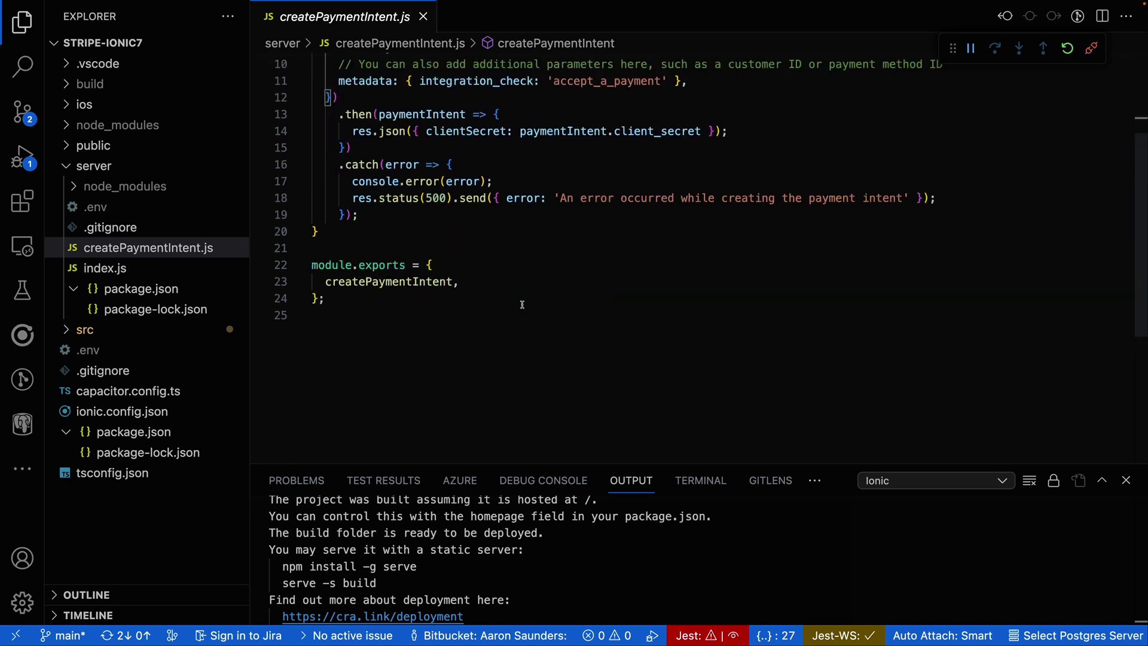
scroll(522, 304, up, 4)
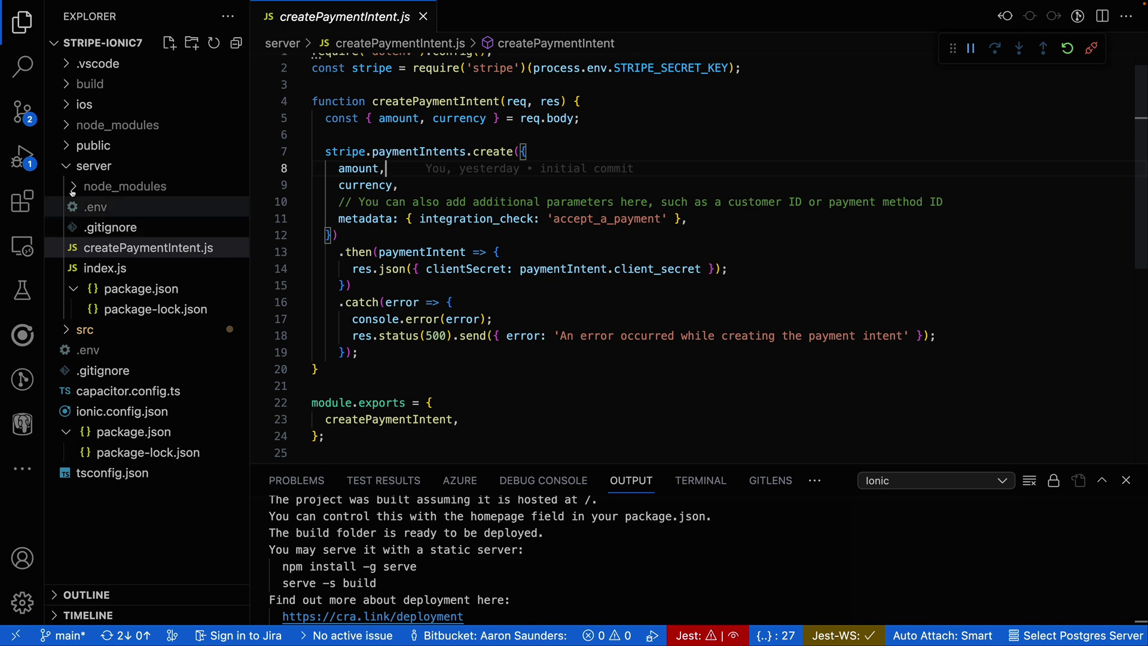
Open src/App.tsx and highlight the Stripe.initialize block on lines 34–38.
click(68, 168)
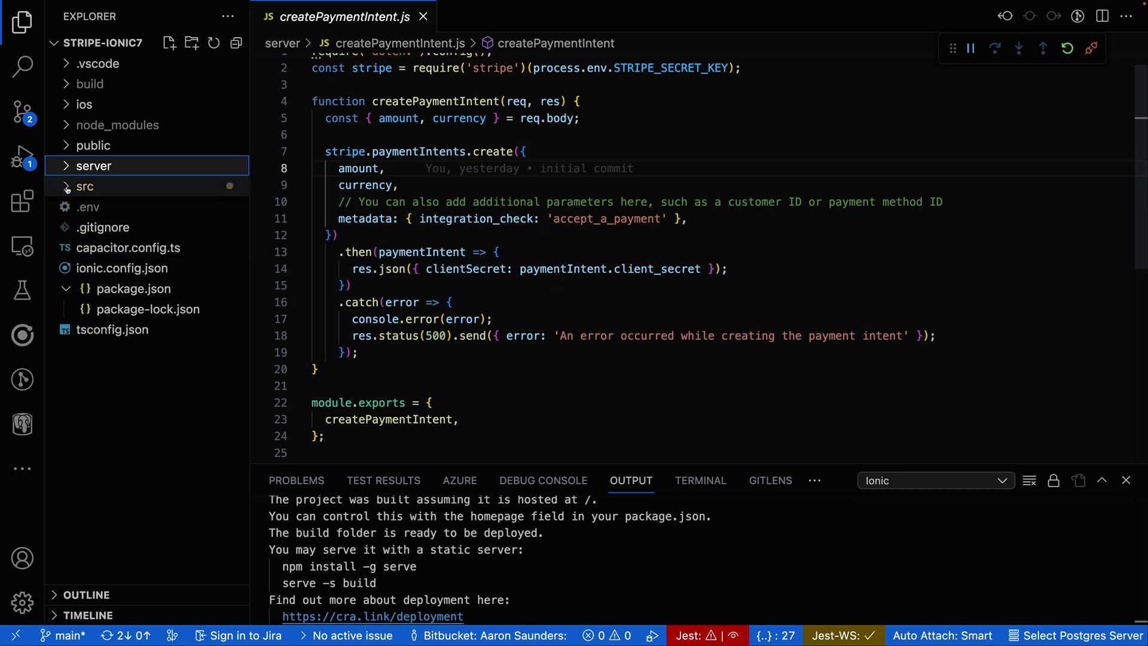
click(66, 188)
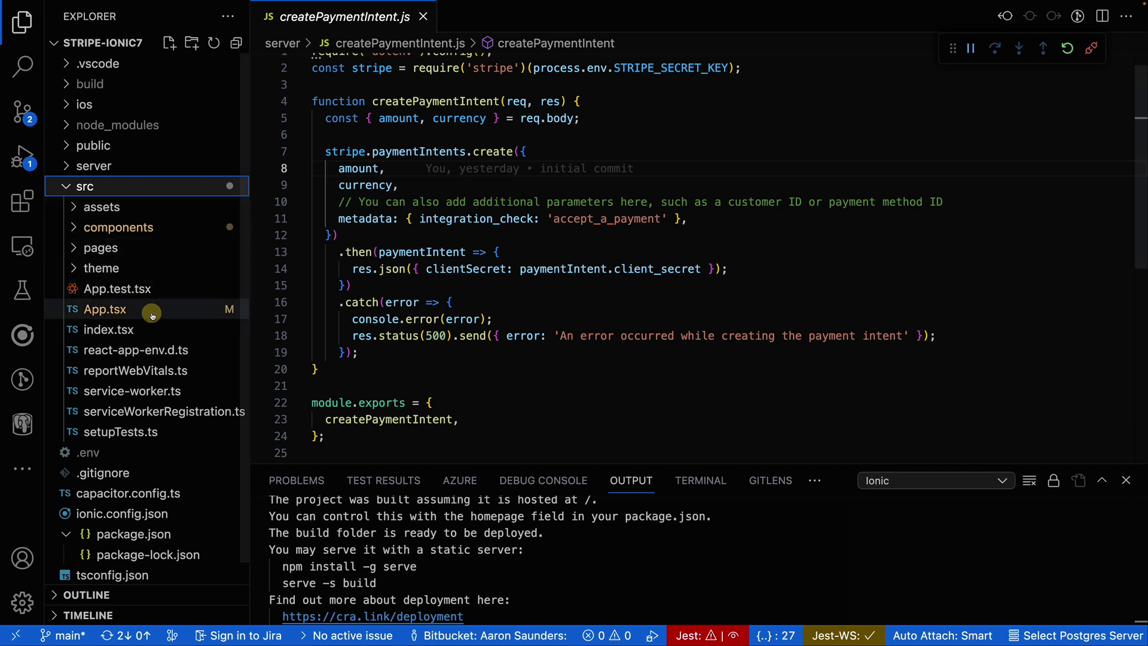
click(153, 316)
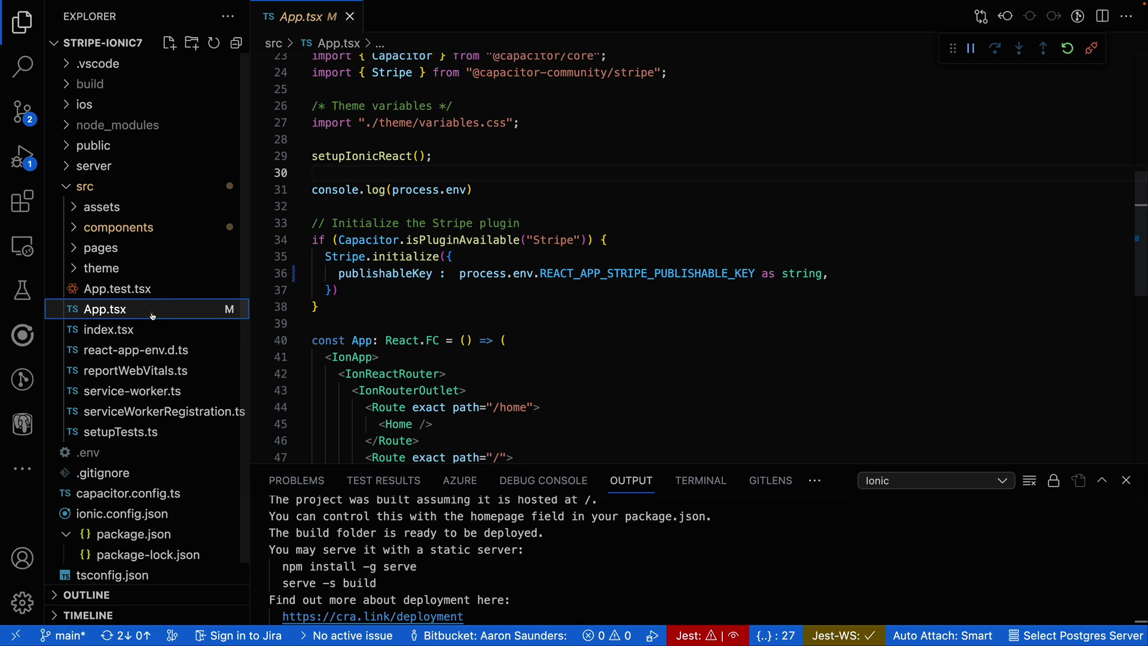
scroll(538, 270, down, 5)
scroll(538, 270, down, 3)
scroll(539, 269, up, 5)
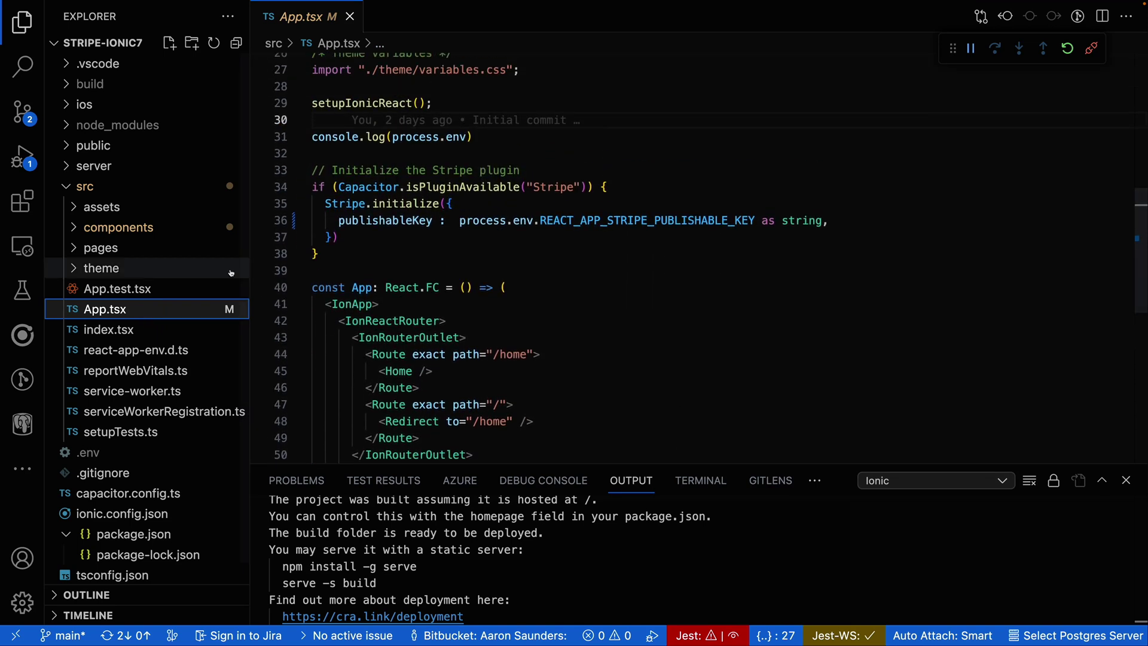
drag(323, 254, 273, 183)
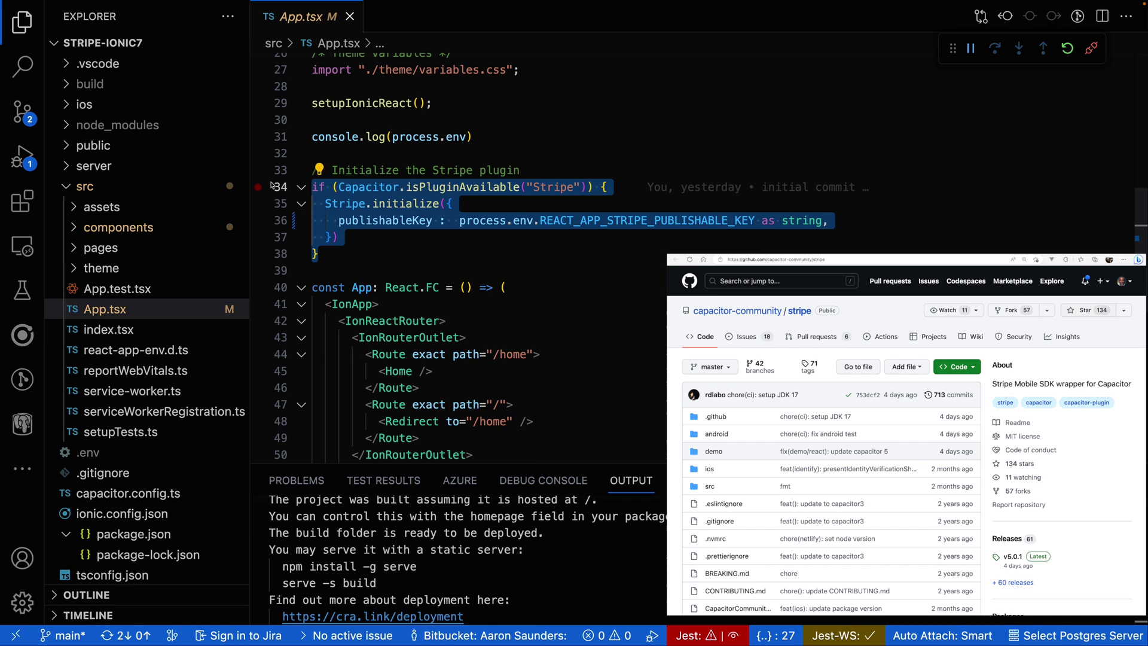
Check the Stripe plugin in the Ionic sidebar's 5 Capacitor Plugins list, then return to Explorer.
click(23, 336)
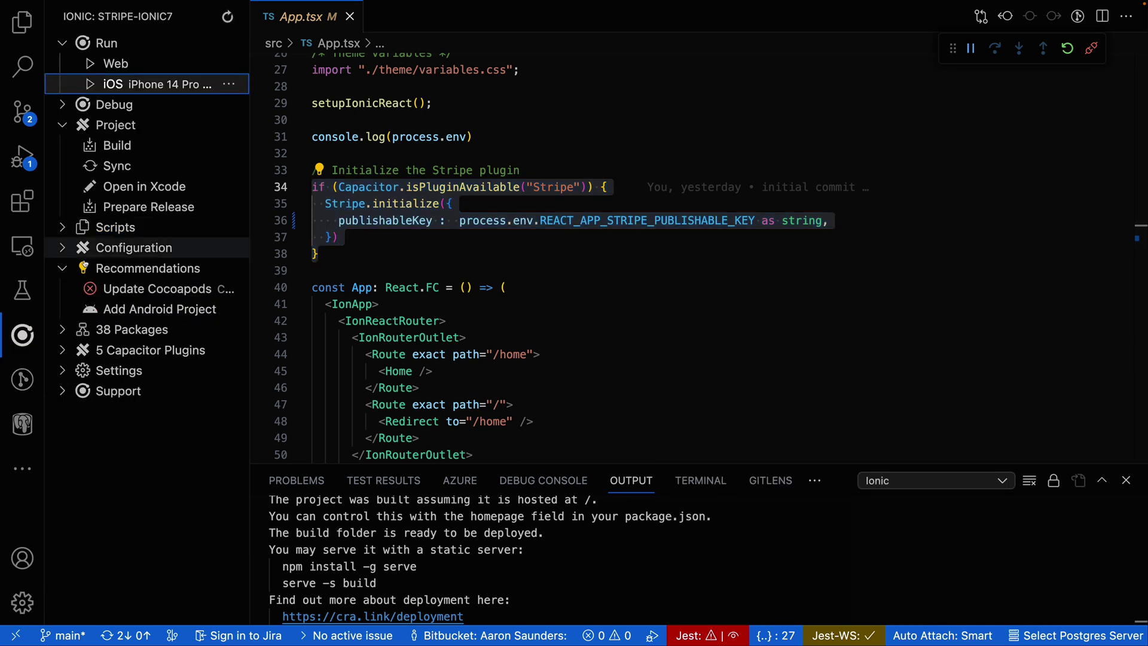
drag(253, 326, 289, 317)
mouse_move(150, 350)
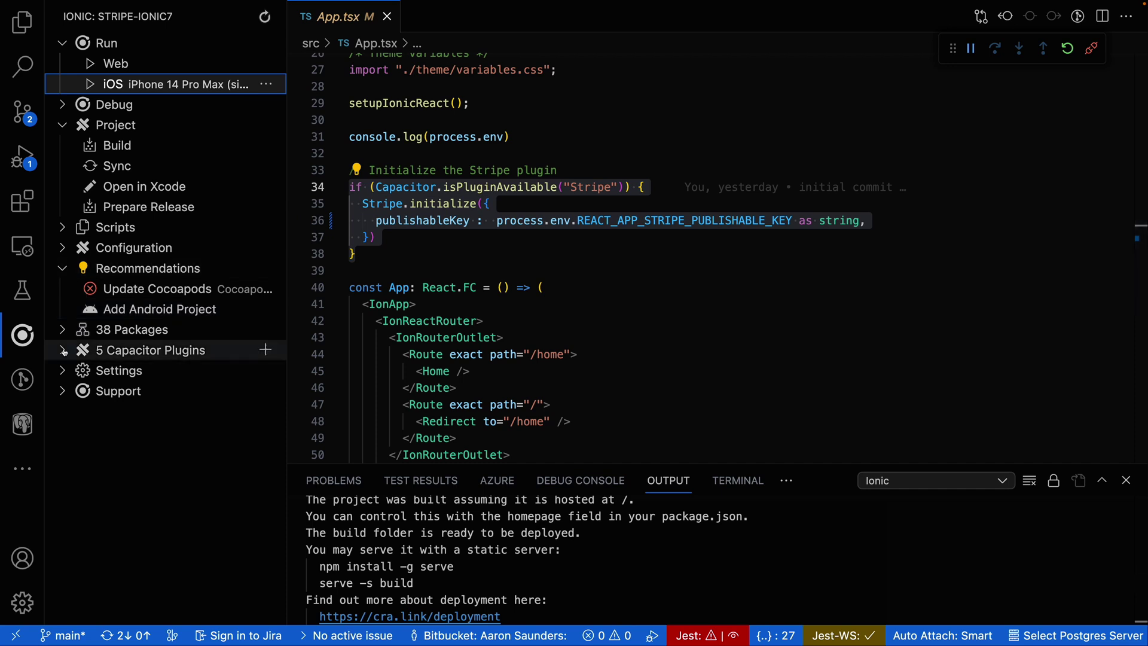
click(108, 349)
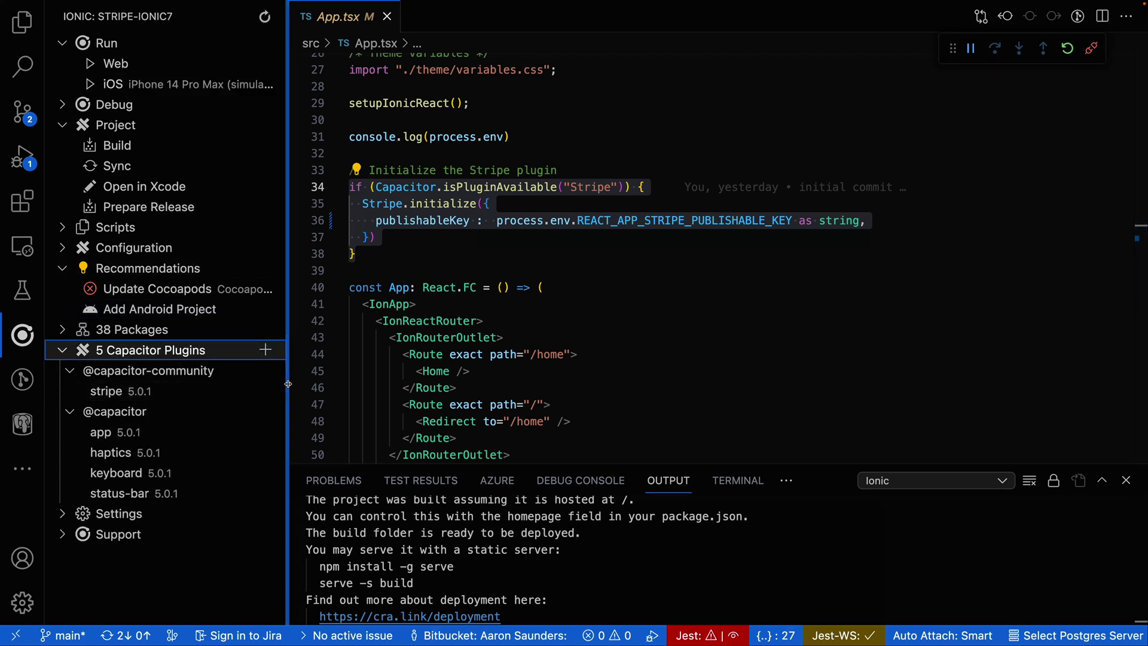
drag(288, 386, 377, 386)
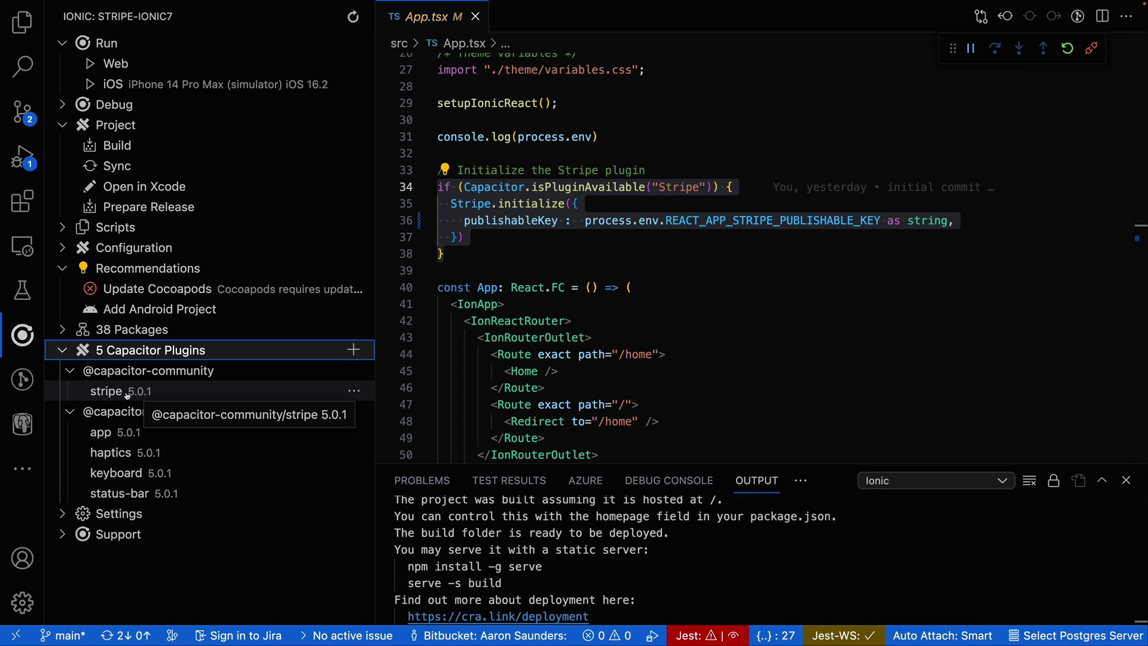
drag(375, 316, 224, 317)
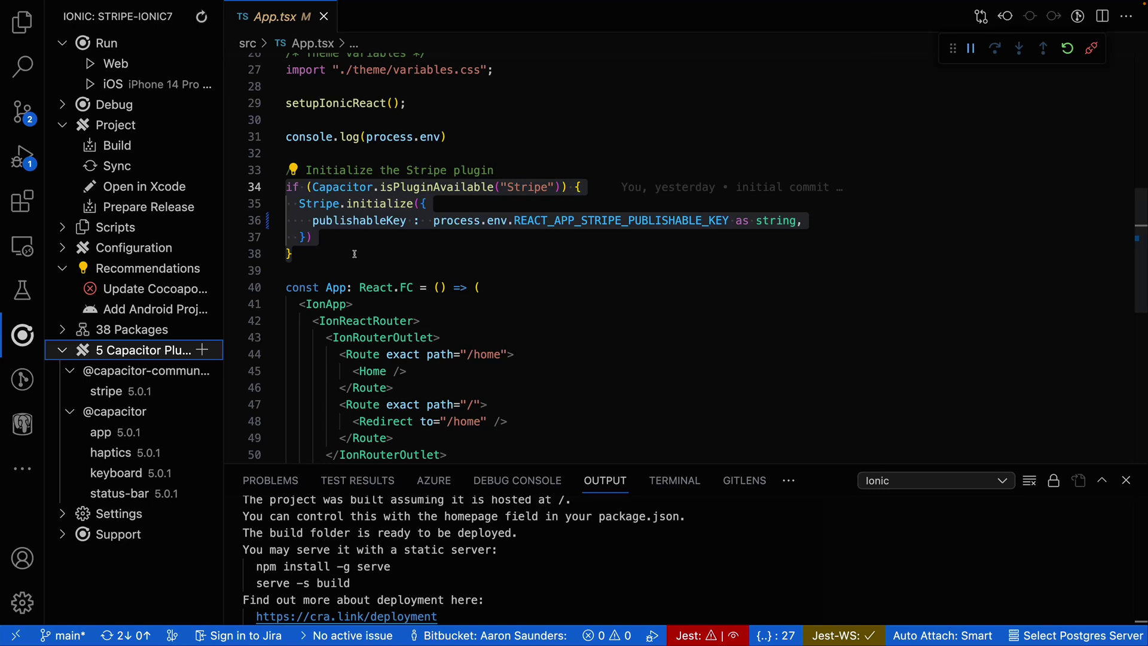
click(568, 262)
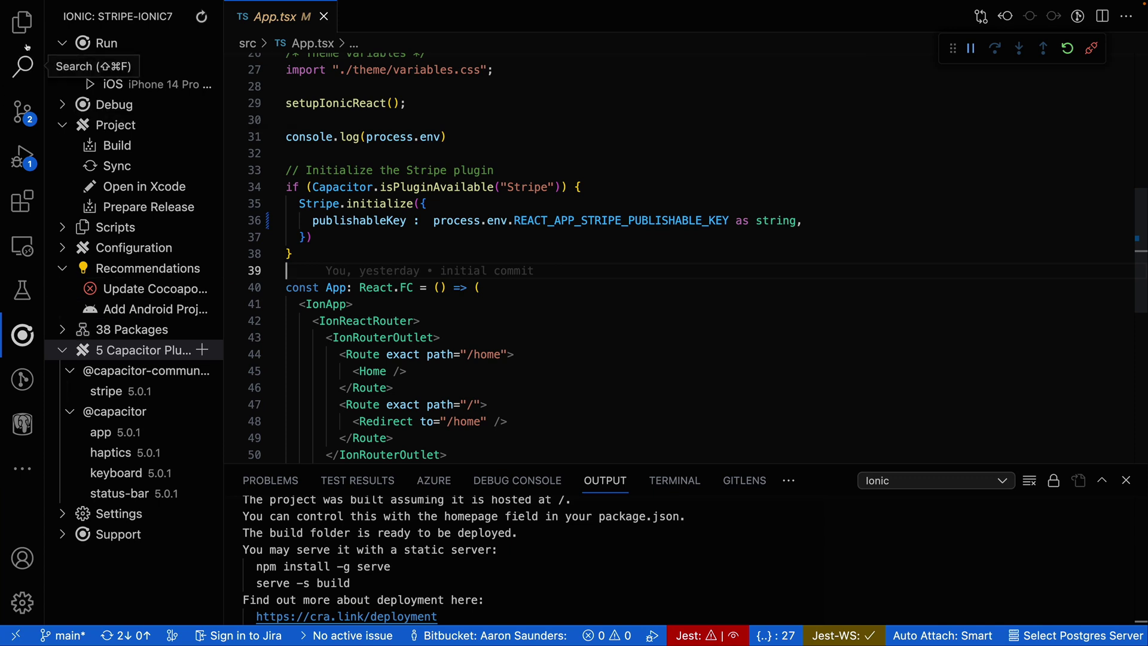
click(22, 22)
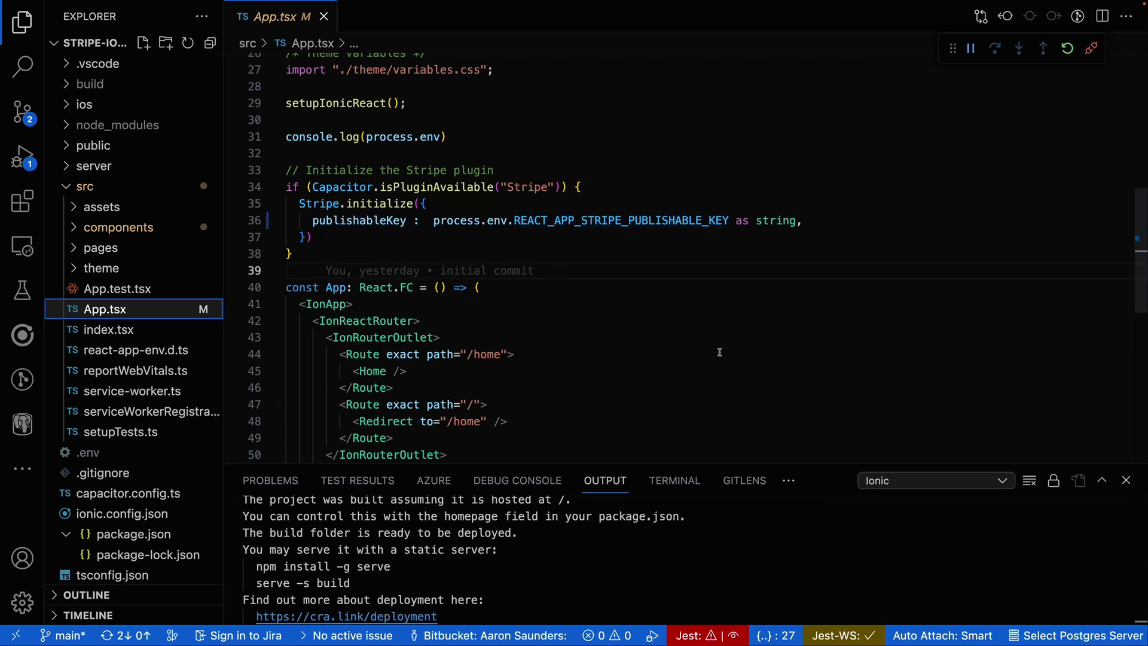
scroll(718, 353, down, 3)
scroll(708, 269, down, 3)
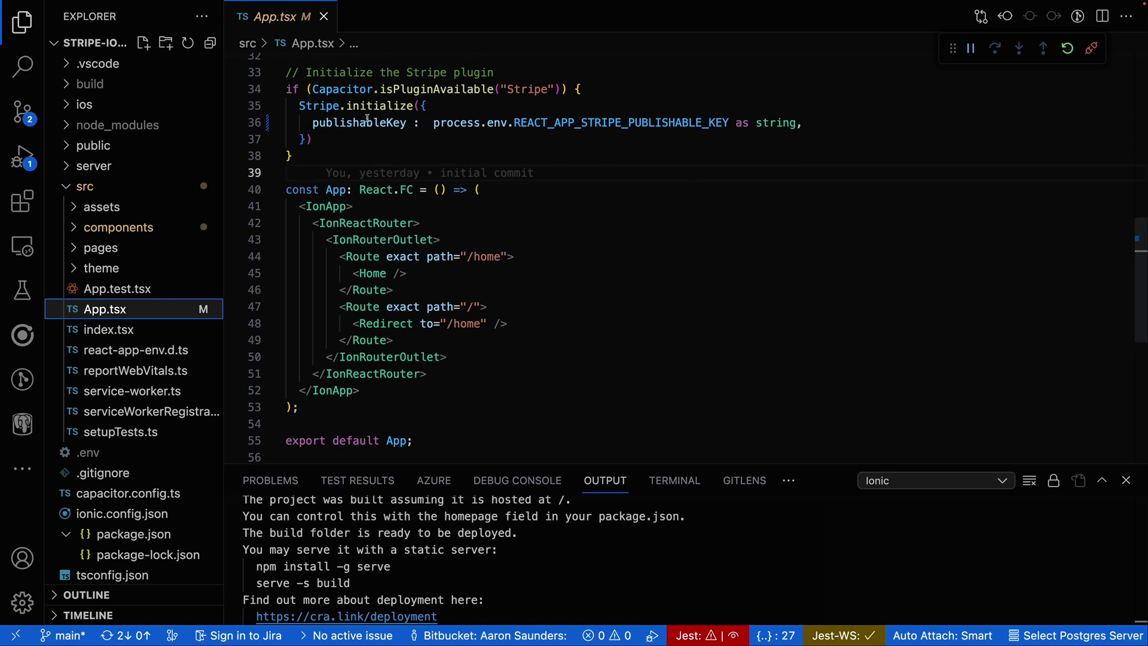
scroll(641, 243, up, 1)
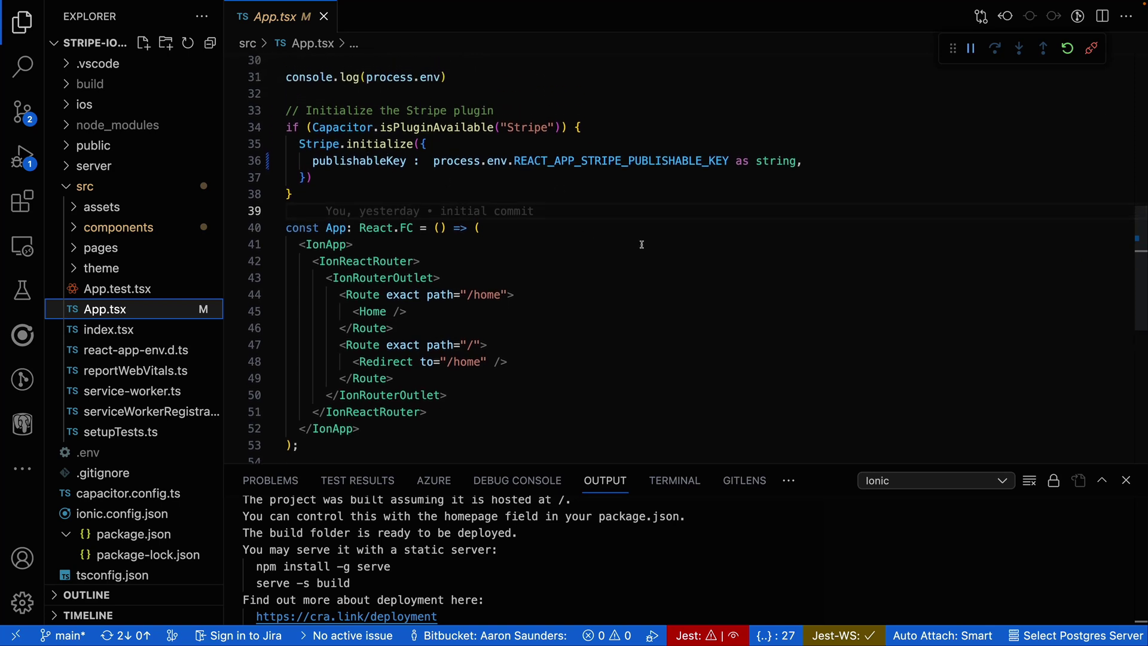
scroll(641, 243, down, 2)
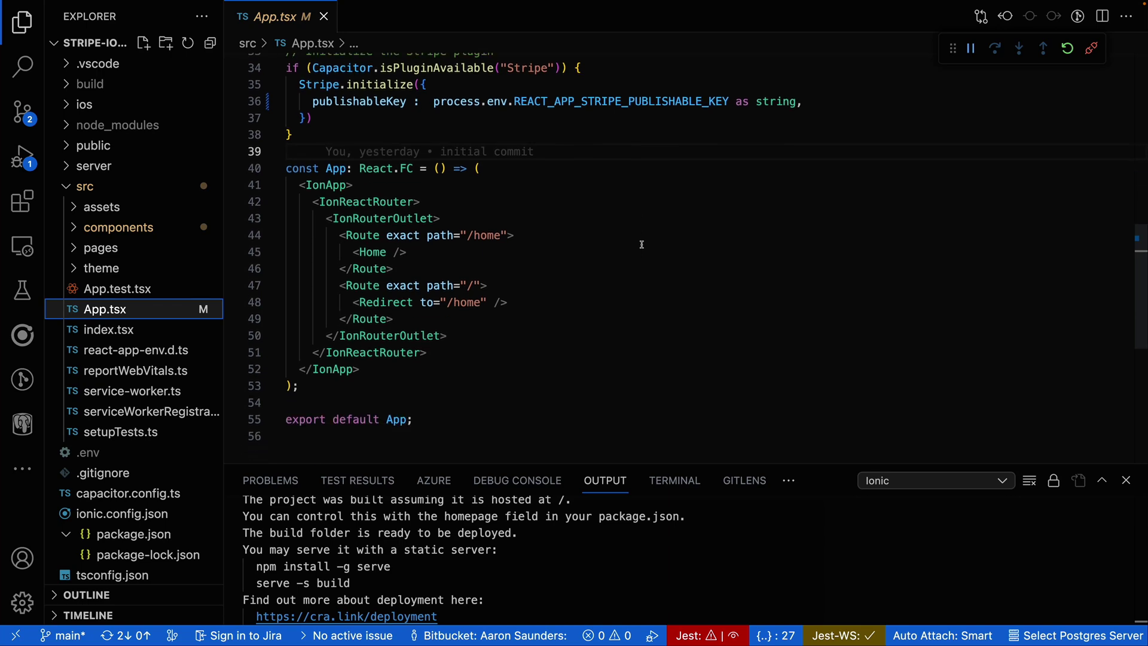
scroll(642, 244, up, 1)
scroll(641, 243, up, 4)
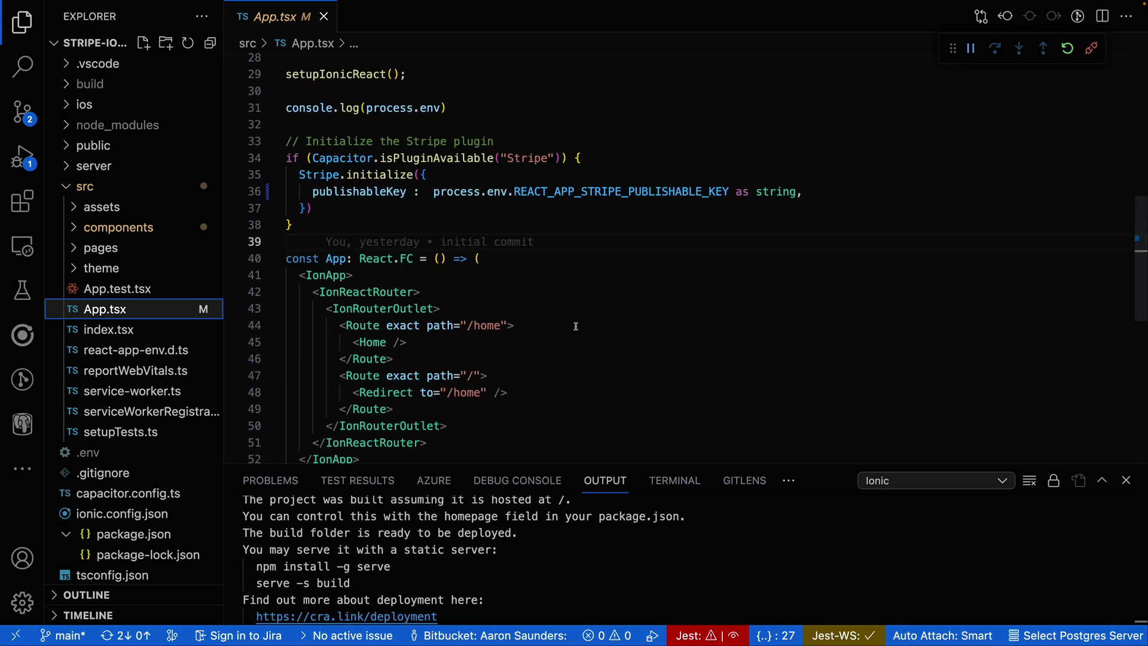
scroll(641, 244, up, 4)
scroll(576, 325, up, 3)
scroll(576, 325, up, 3)
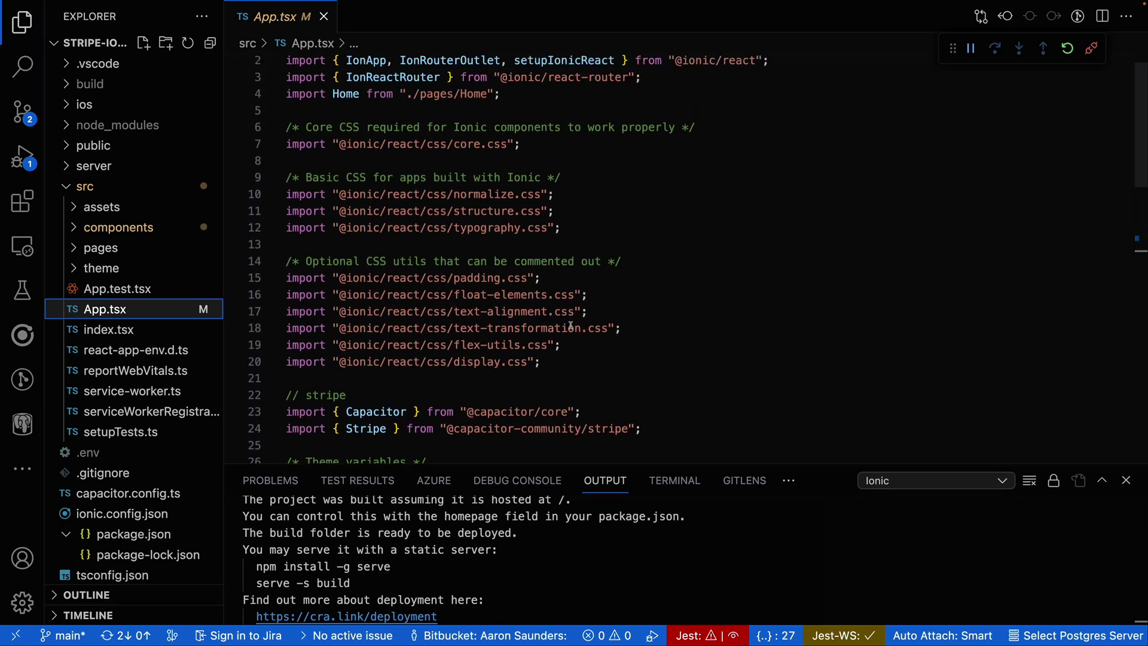
Open src/pages/Home.tsx and apply Format Document to fix its indentation.
click(101, 247)
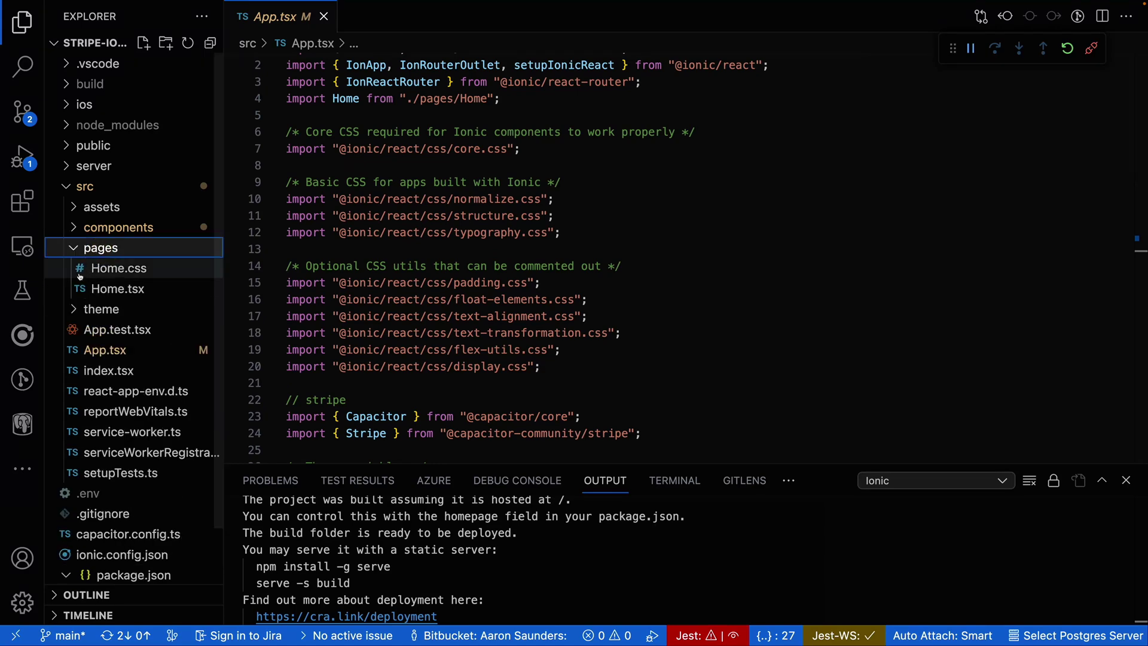
click(118, 289)
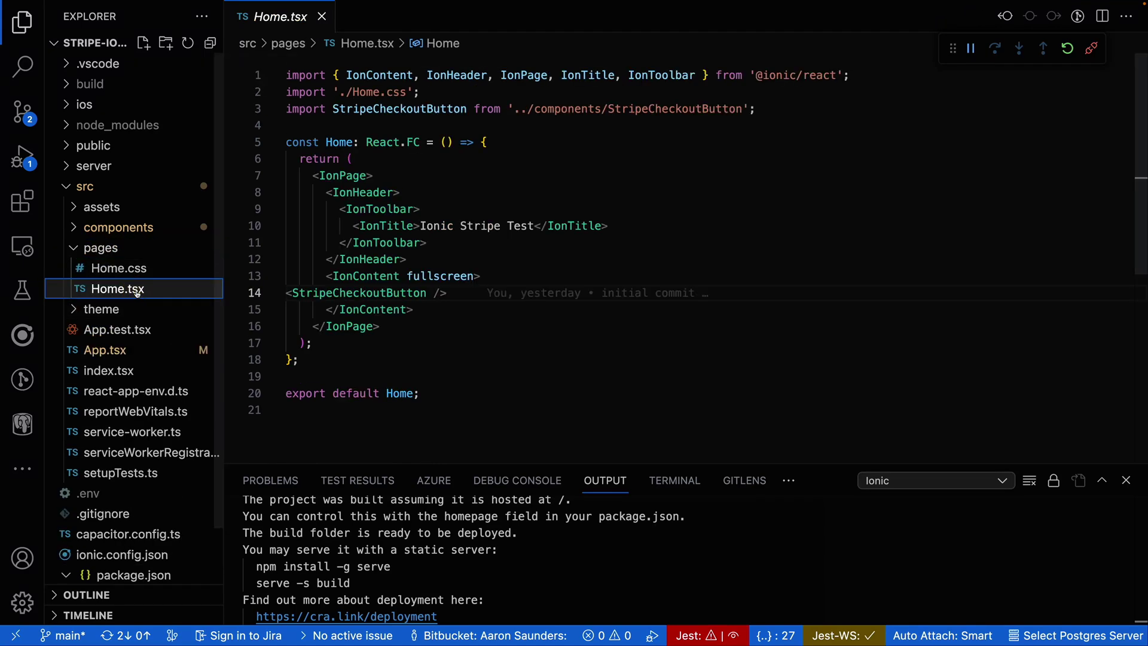
click(632, 354)
right_click(631, 261)
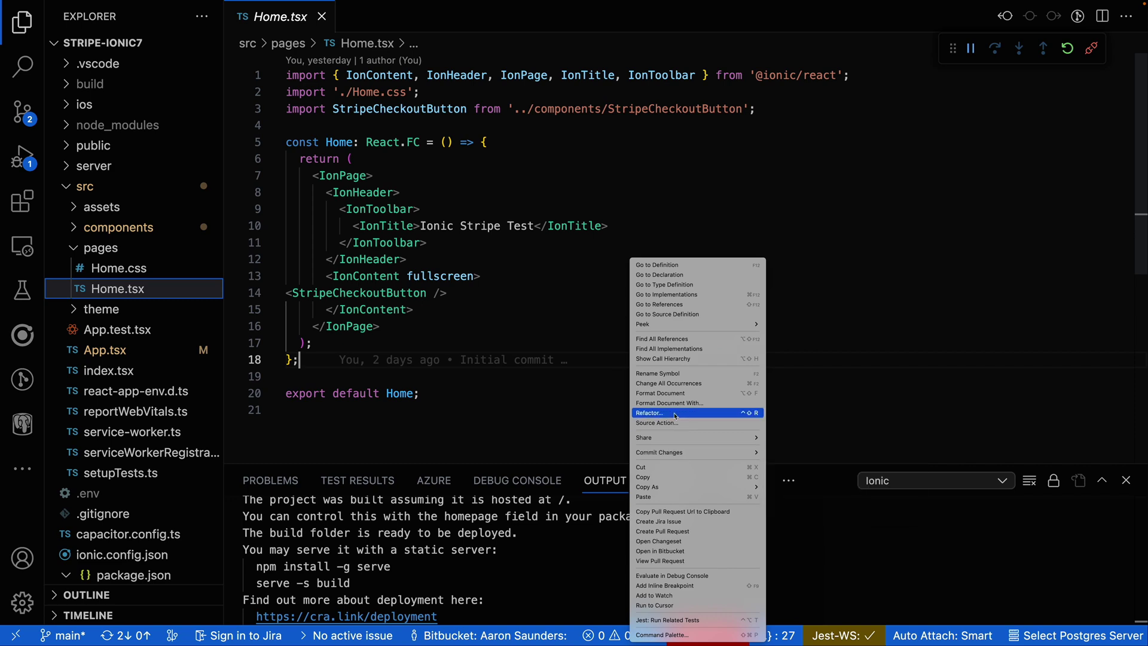
click(679, 395)
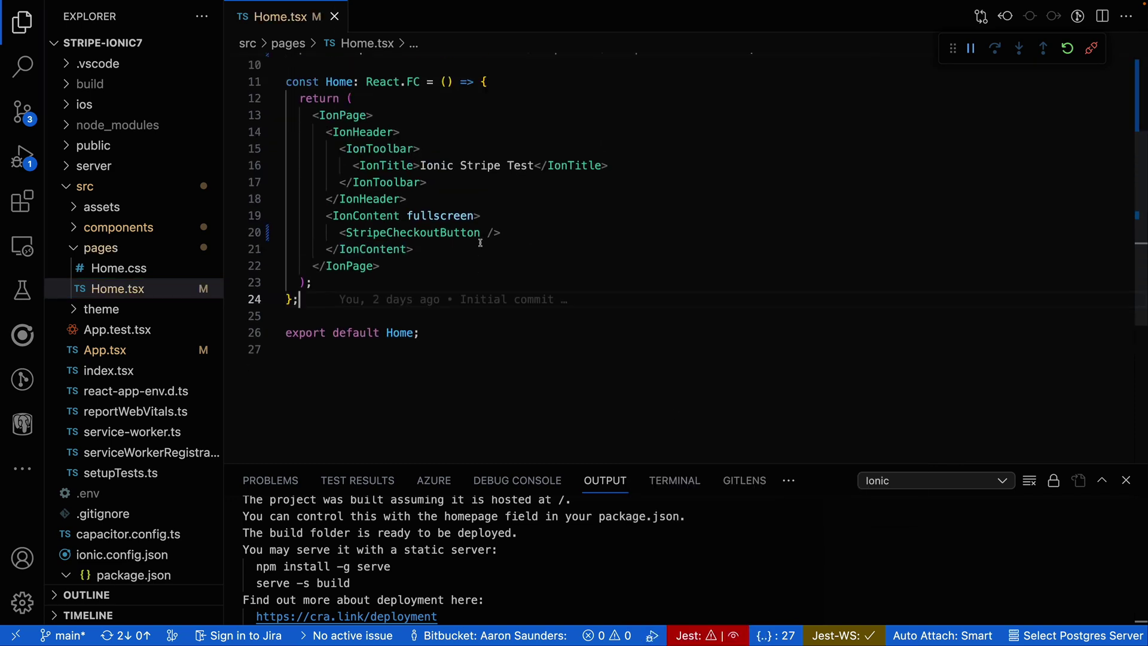
scroll(434, 192, up, 6)
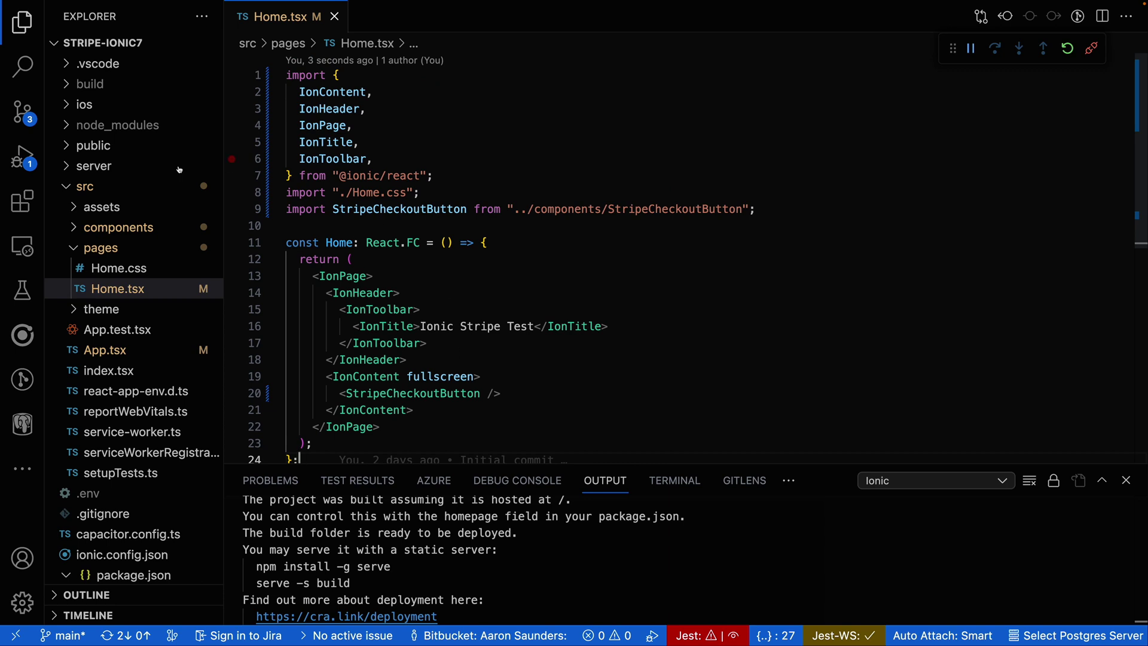
click(119, 228)
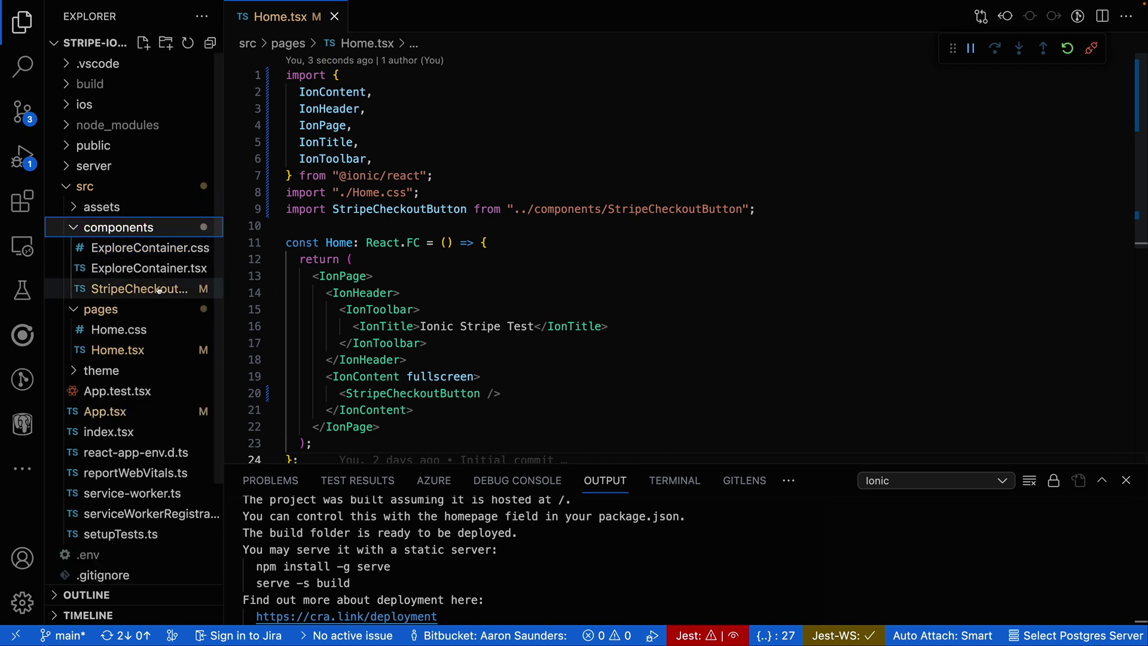
Open src/components/StripeCheckoutButton.tsx to review handleCheckout's payment intent and payment sheet code.
click(139, 288)
scroll(630, 301, down, 5)
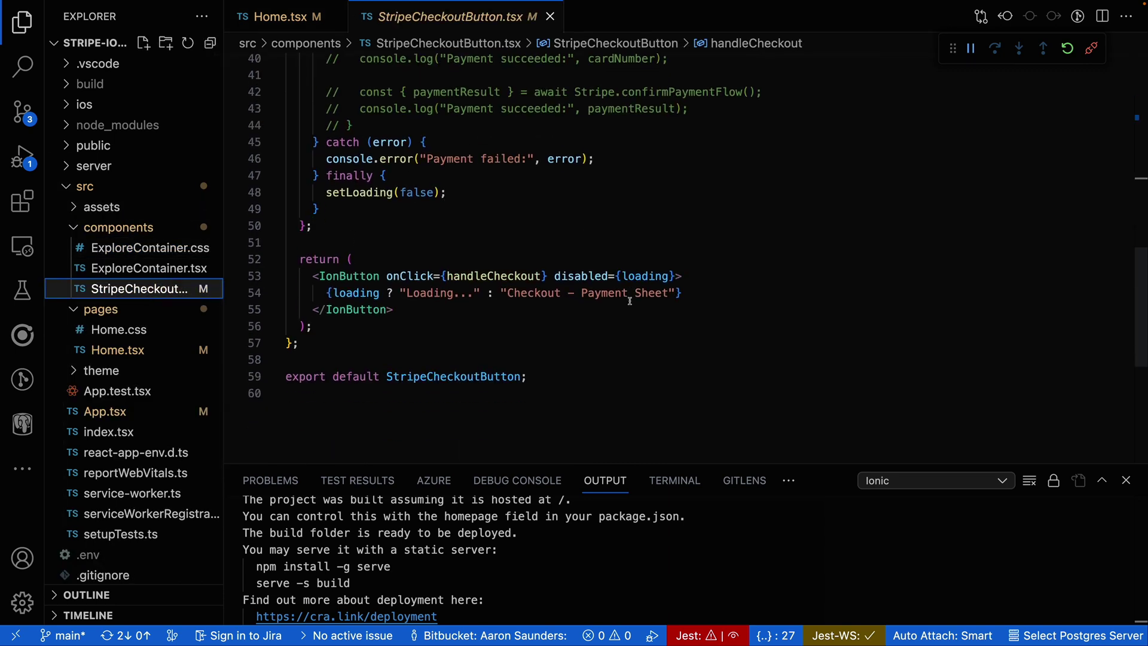
scroll(629, 302, down, 5)
scroll(630, 300, up, 3)
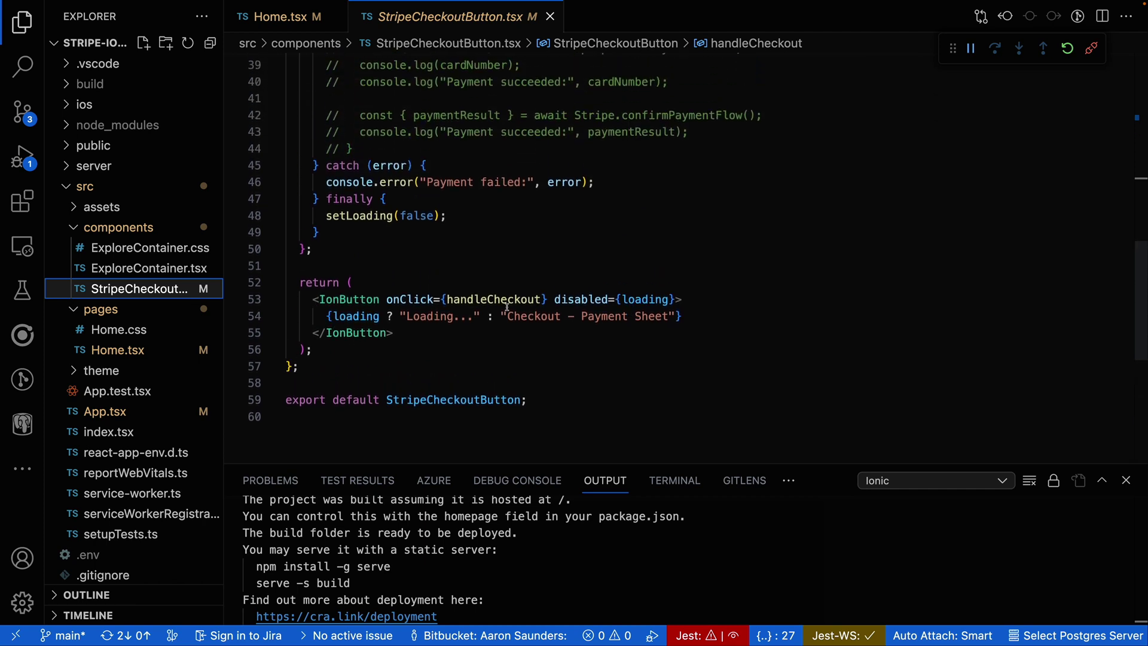
mouse_move(493, 276)
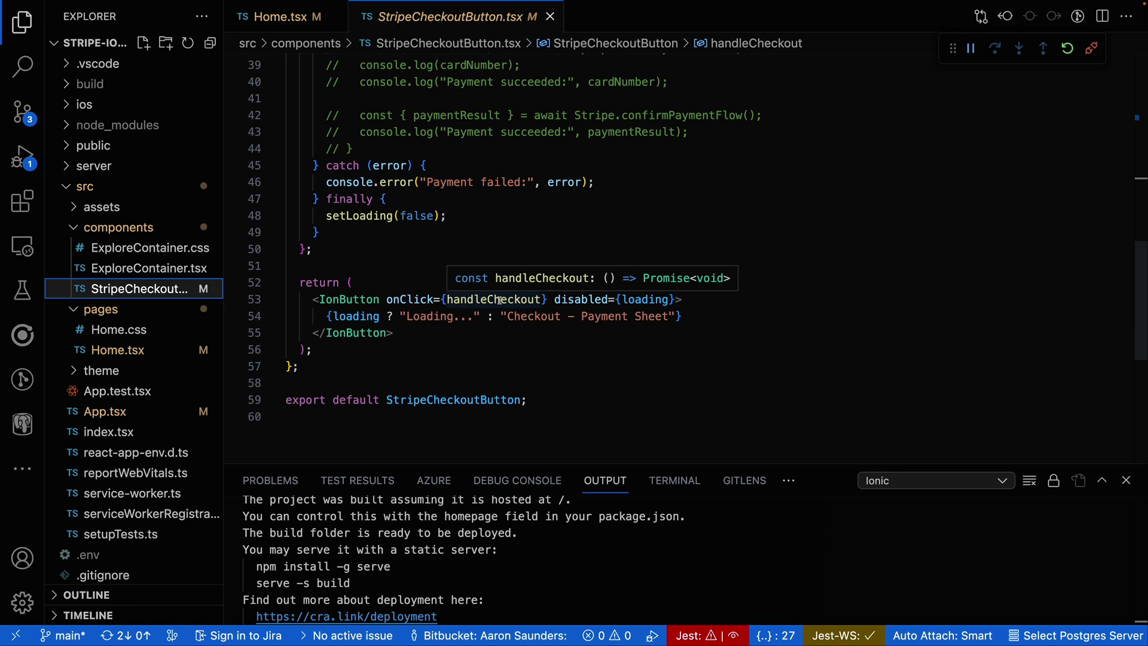
scroll(499, 301, up, 8)
scroll(499, 301, up, 5)
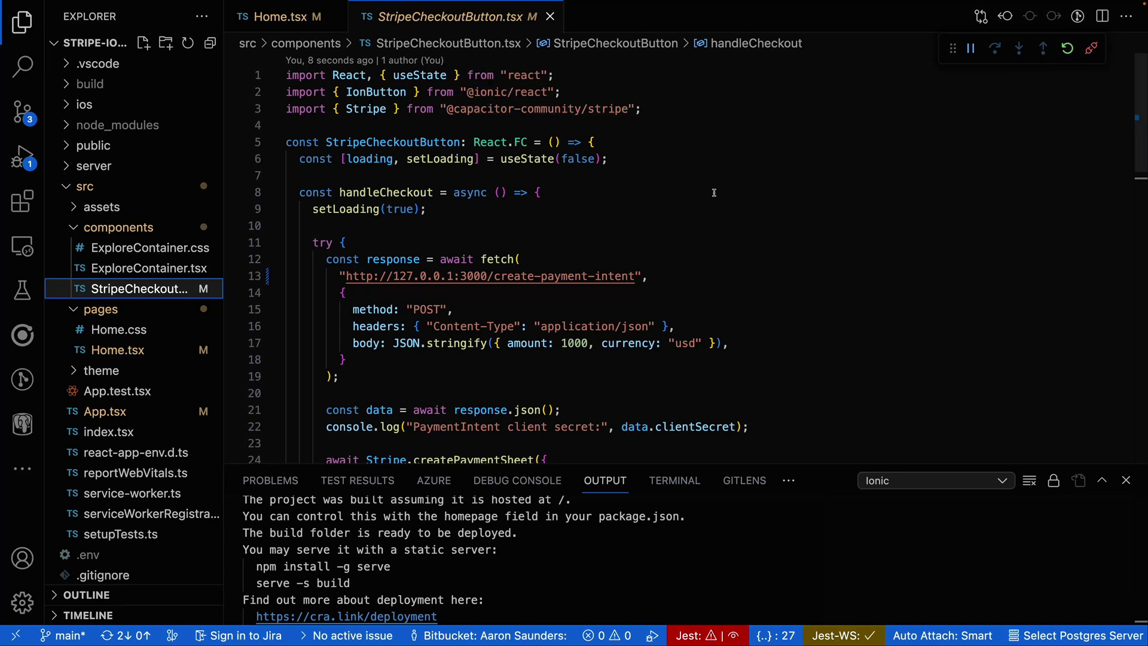
scroll(714, 192, down, 3)
scroll(714, 192, down, 3)
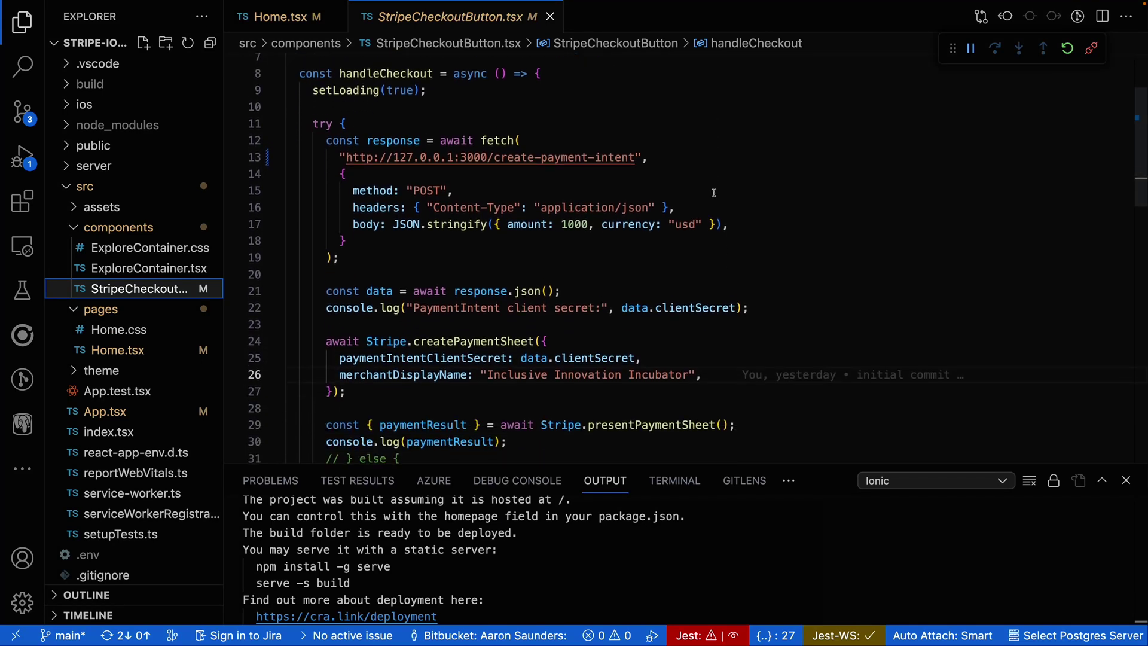
scroll(713, 192, up, 2)
scroll(714, 192, up, 2)
scroll(713, 192, up, 2)
scroll(714, 192, down, 2)
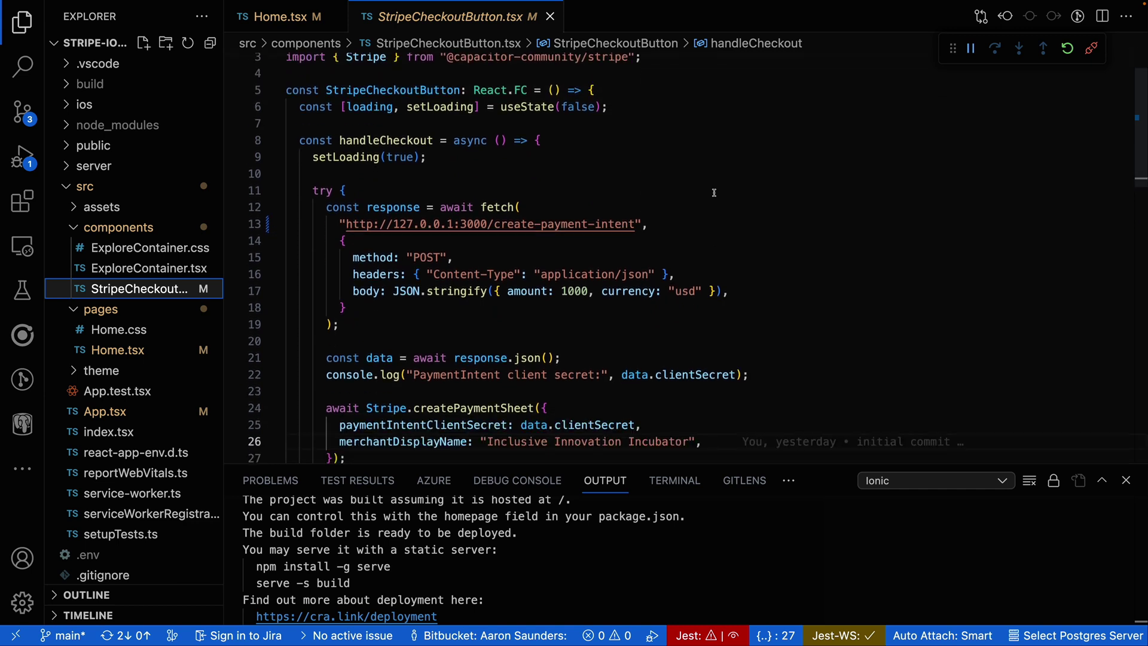
scroll(714, 192, down, 2)
scroll(715, 191, down, 1)
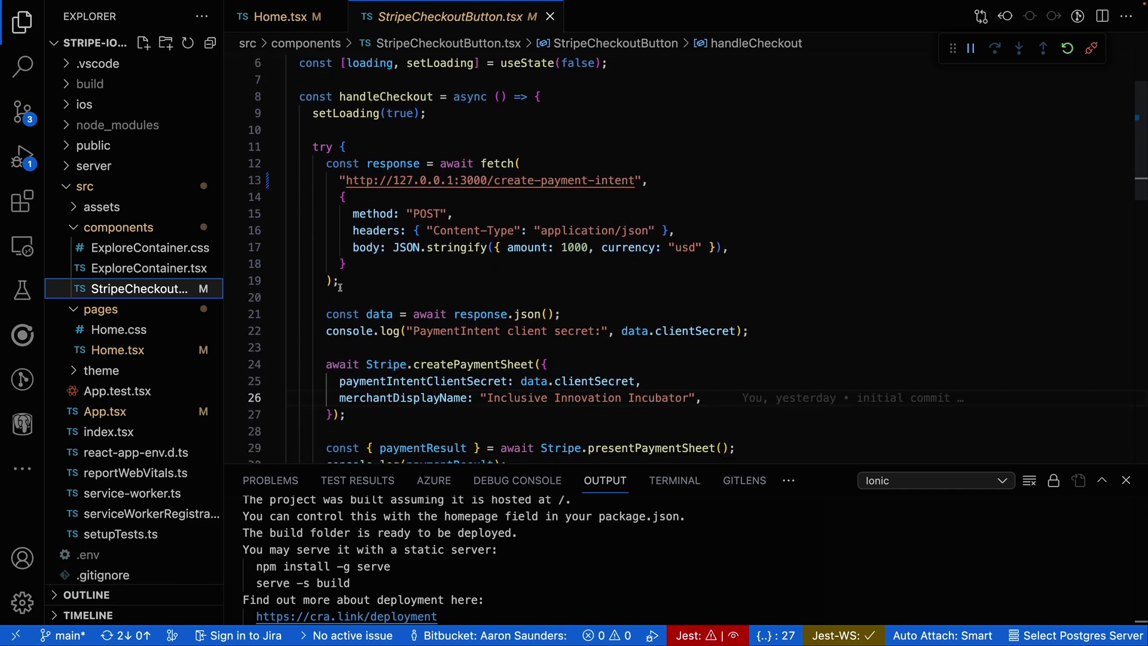
drag(350, 284, 179, 179)
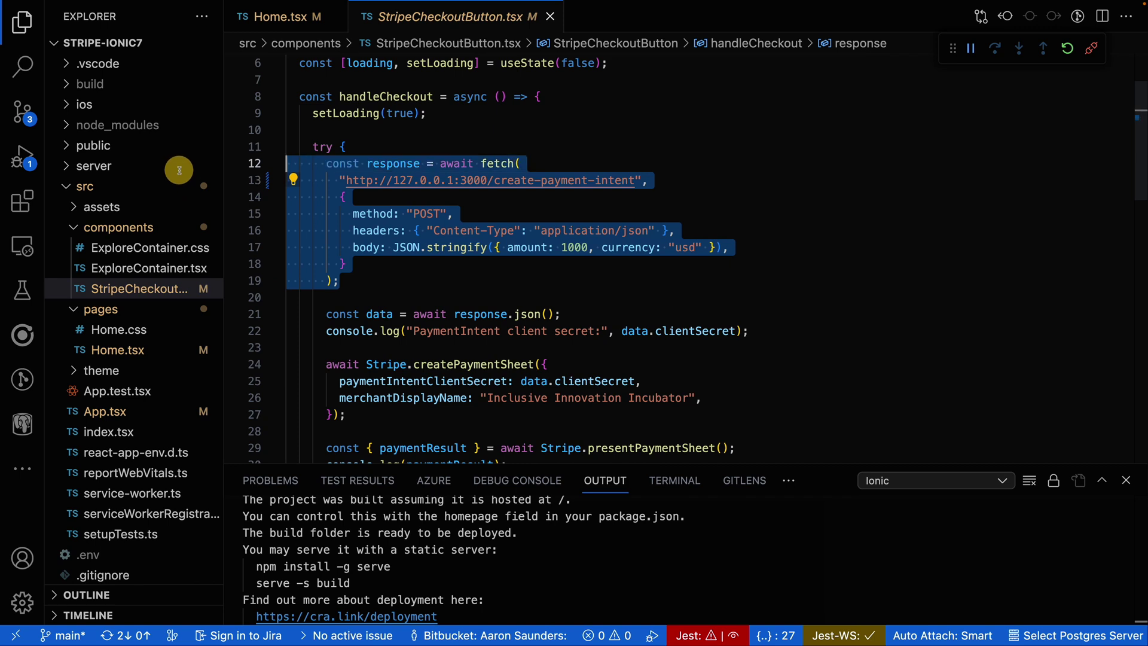
click(875, 206)
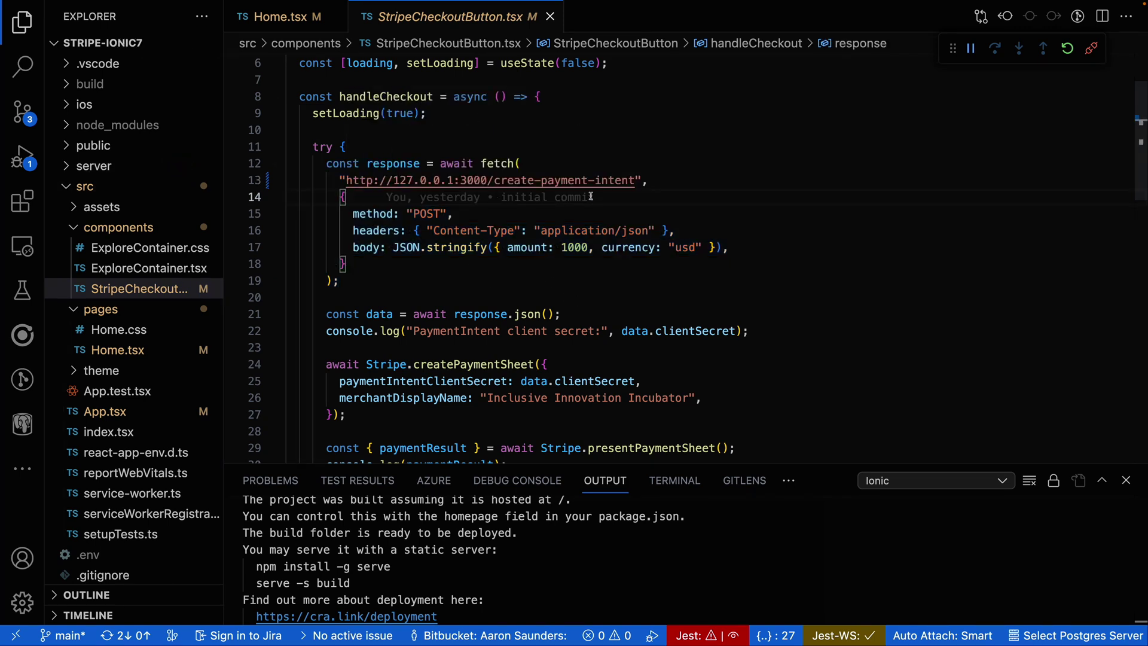
scroll(515, 243, down, 1)
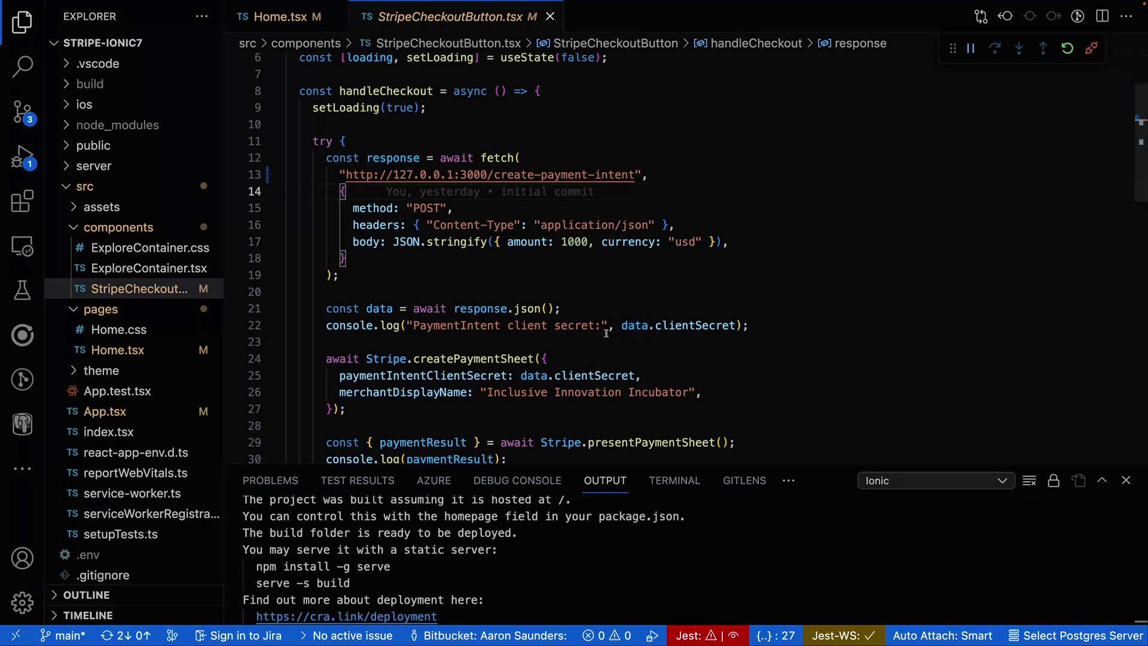
scroll(625, 326, down, 3)
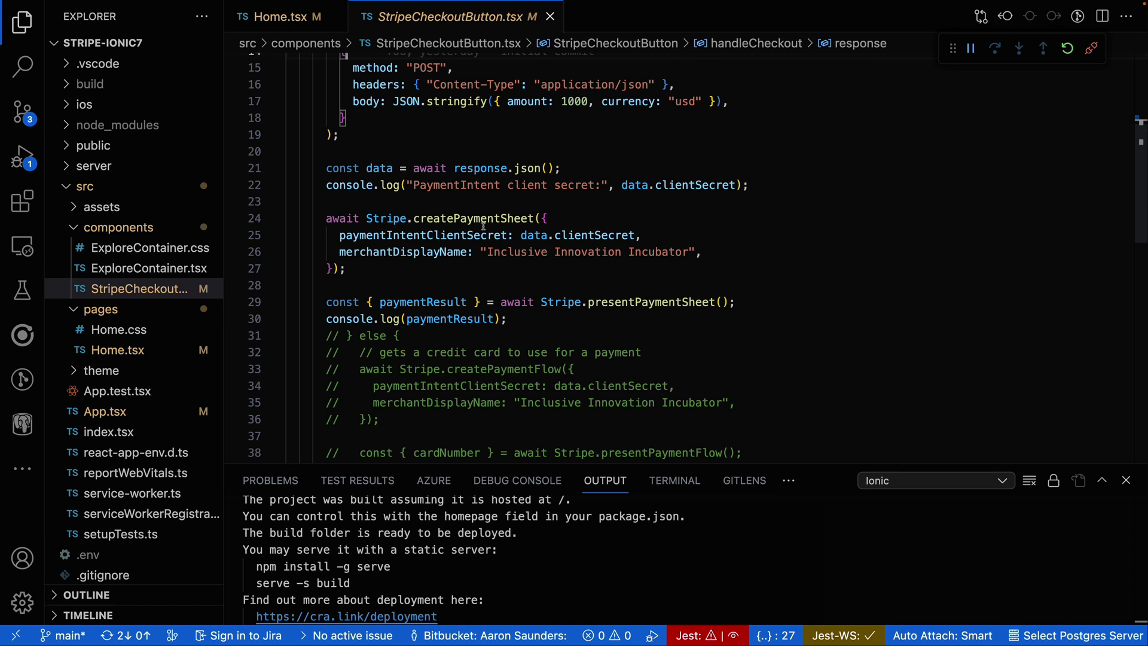
click(346, 268)
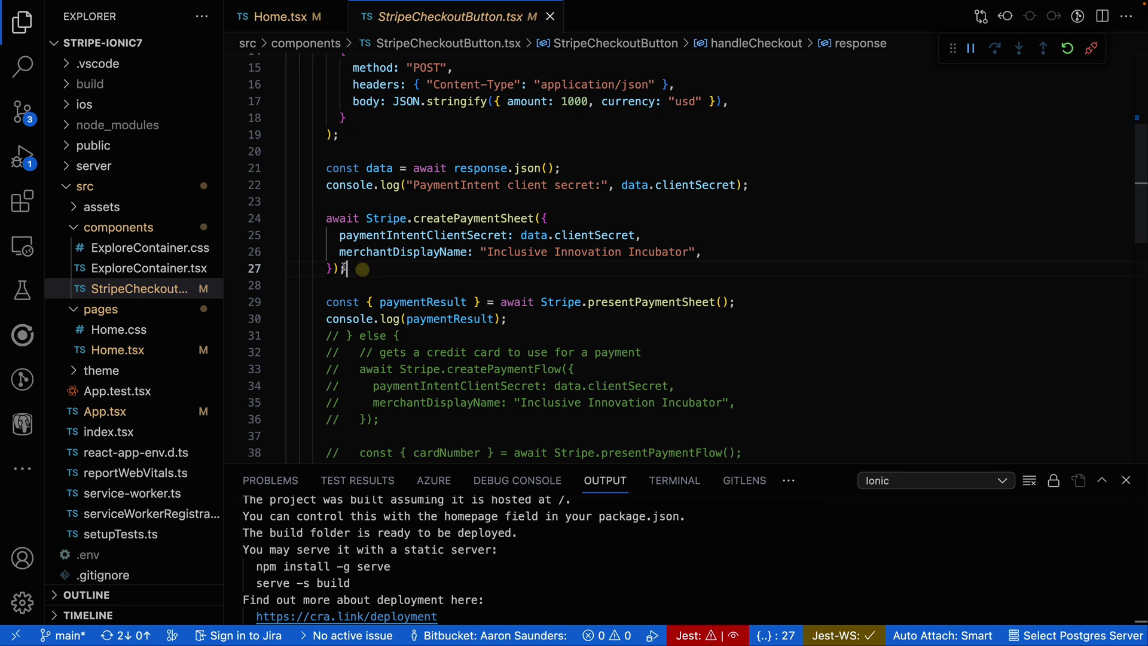
drag(347, 268, 244, 218)
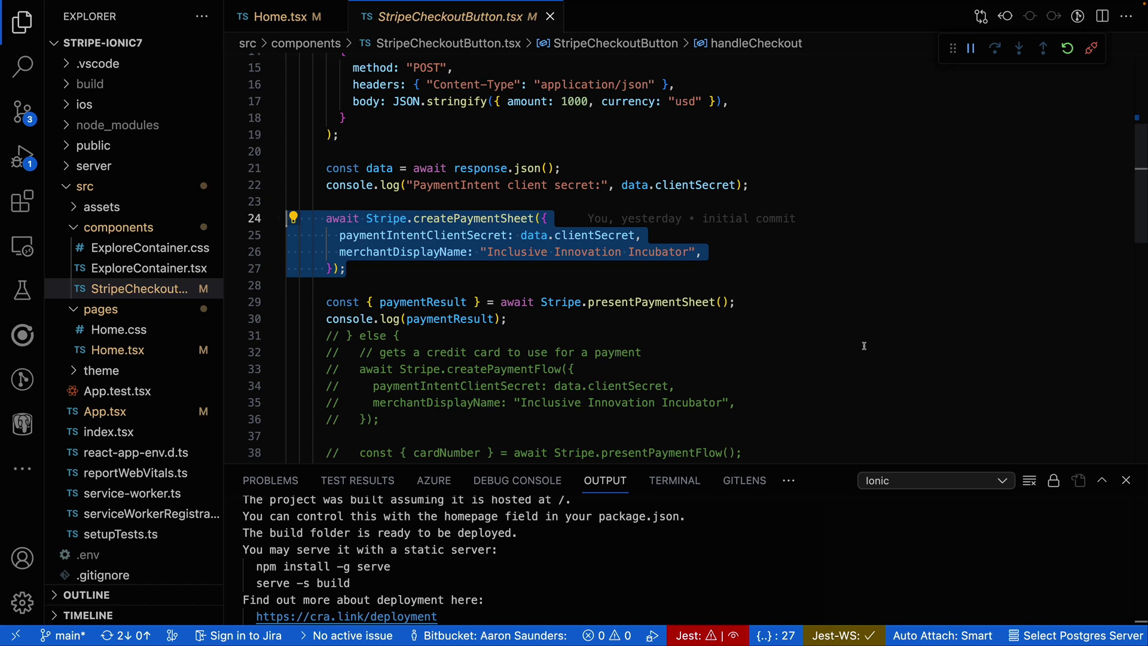
scroll(825, 389, down, 1)
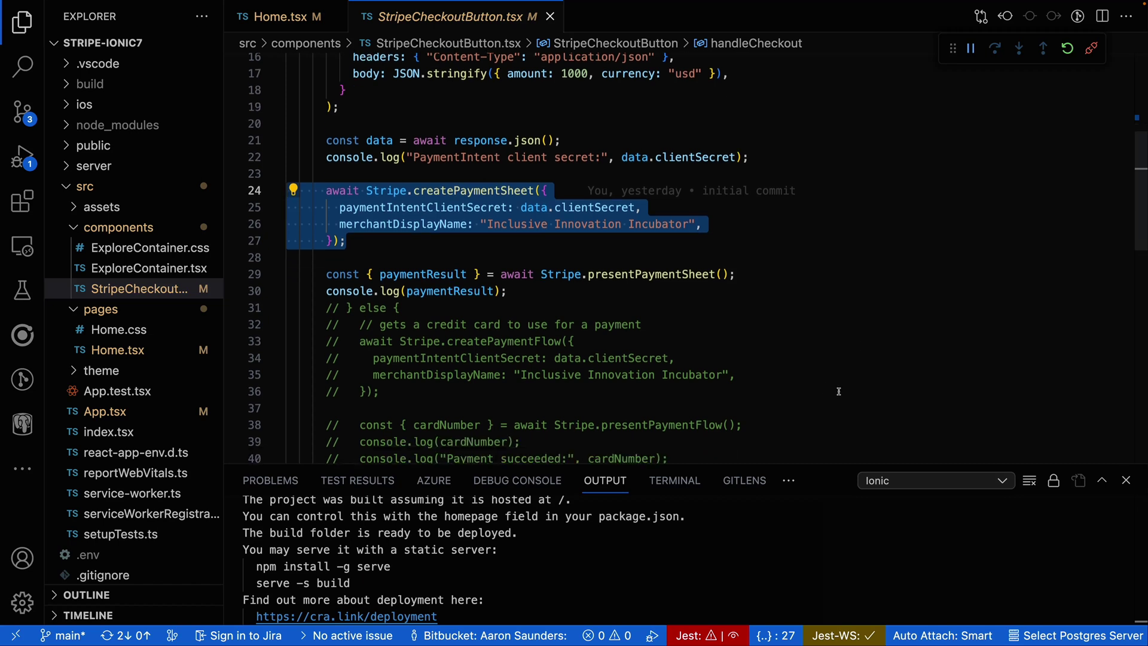
click(376, 241)
drag(350, 240, 296, 190)
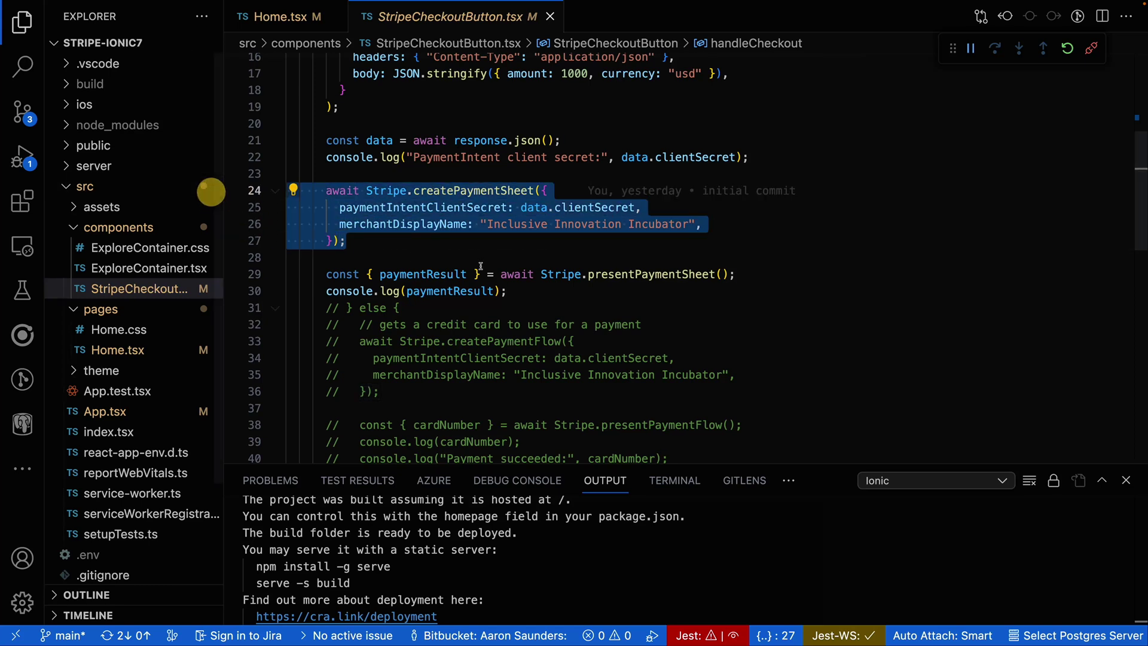
drag(755, 275, 287, 265)
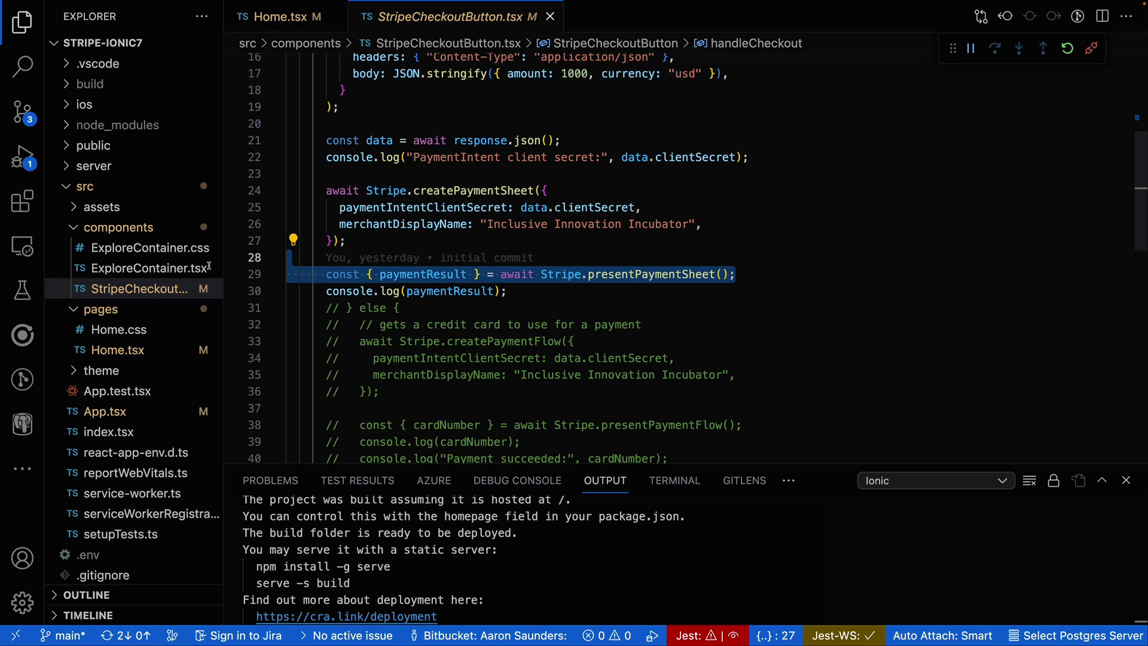
mouse_move(421, 273)
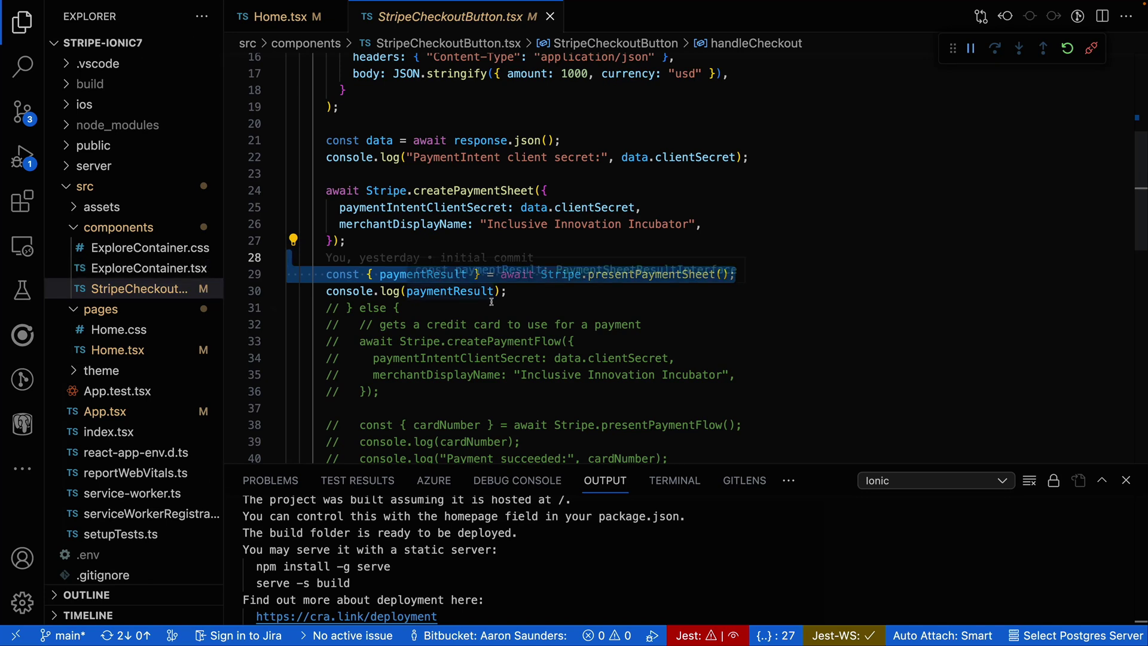
click(640, 295)
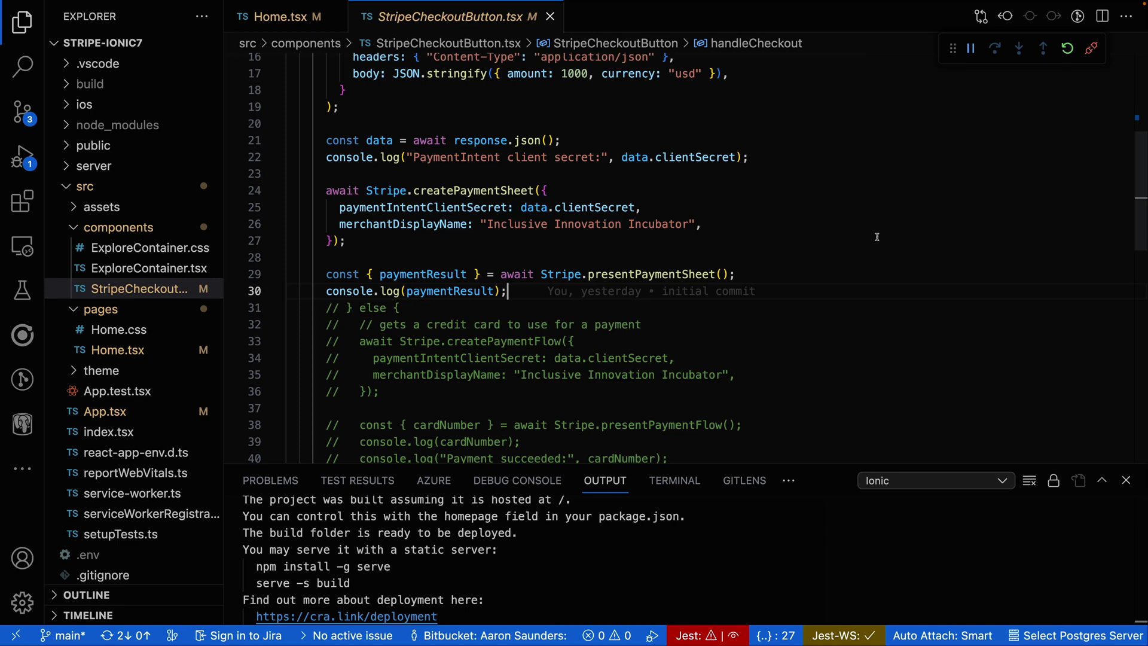
scroll(877, 237, down, 8)
scroll(877, 237, up, 3)
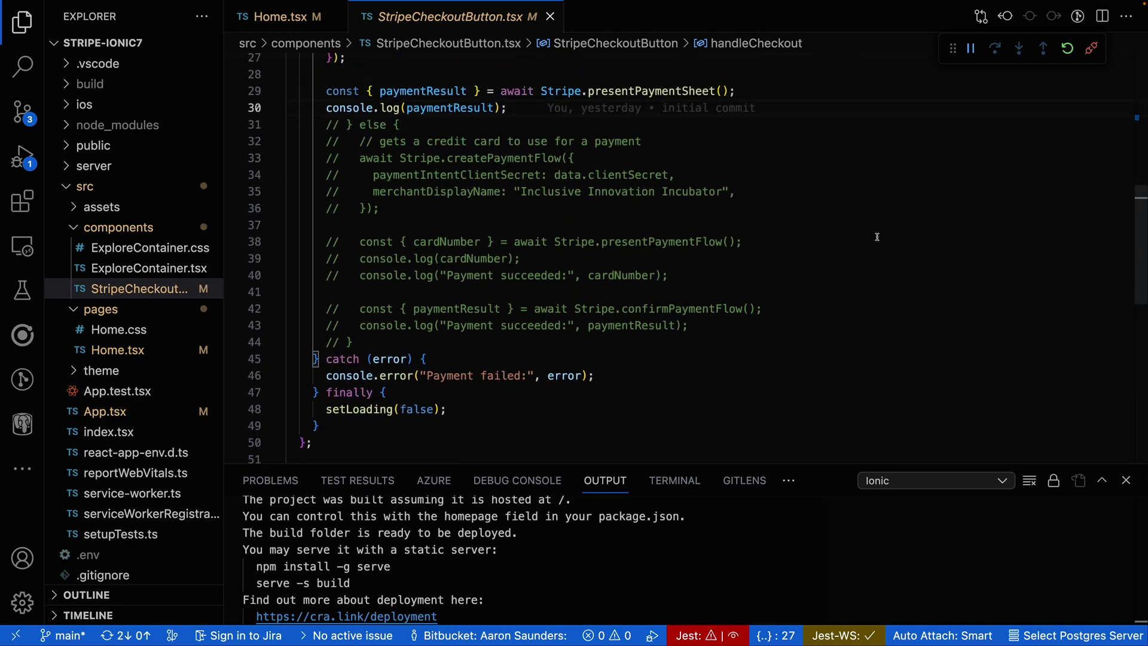
scroll(877, 236, up, 2)
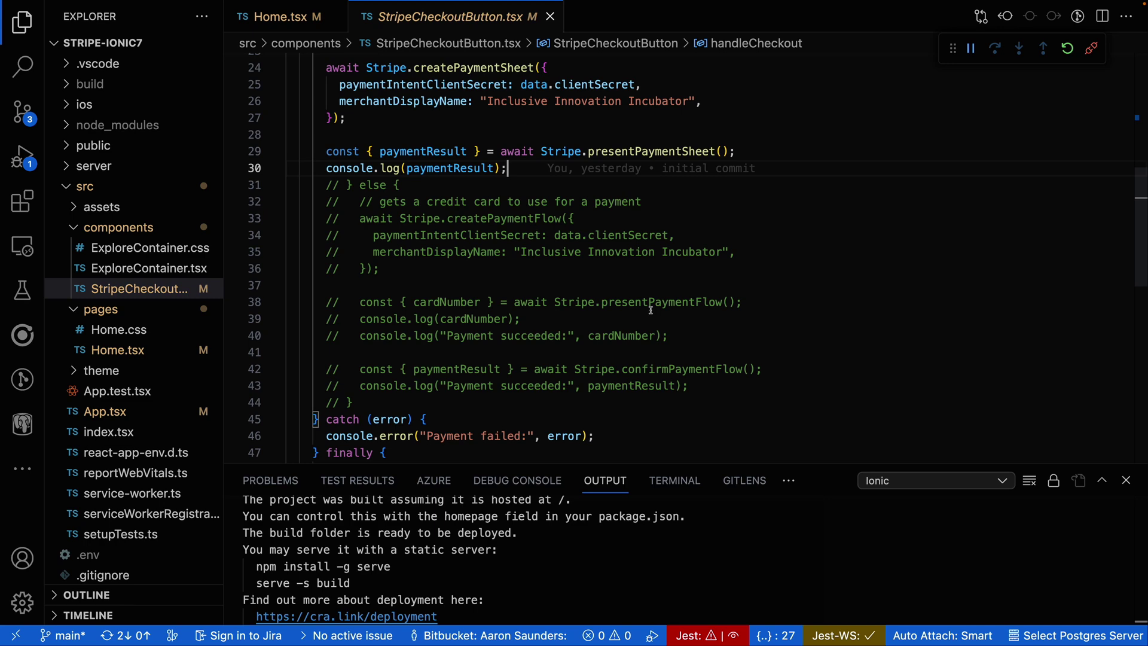
scroll(651, 309, up, 5)
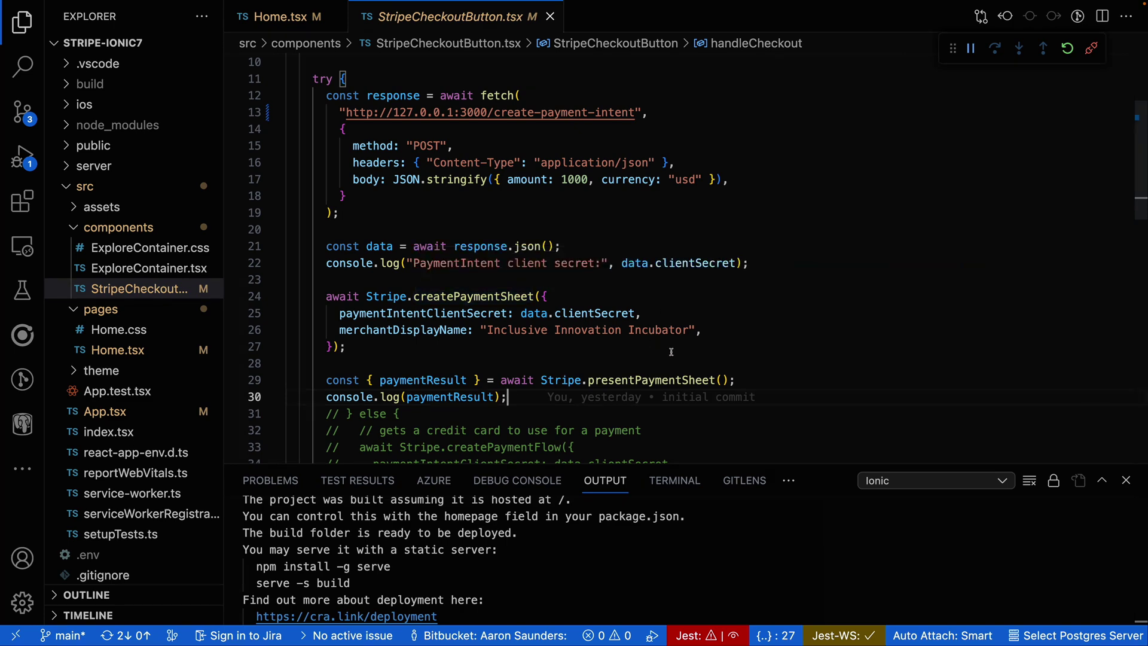
scroll(671, 352, down, 6)
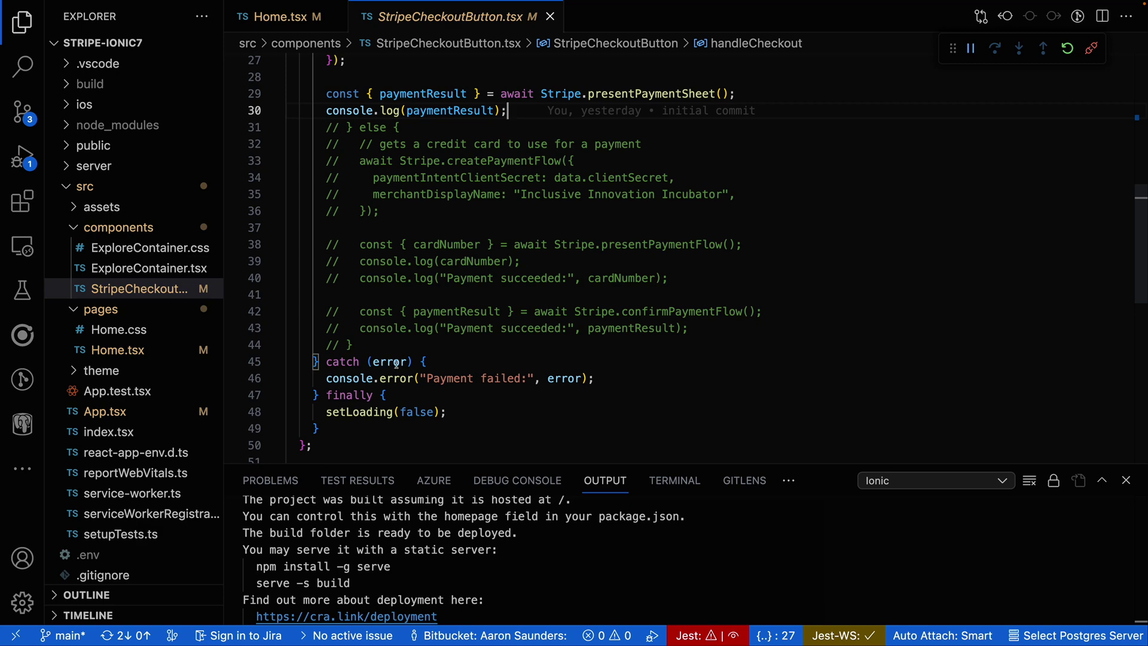
scroll(395, 363, up, 4)
scroll(403, 359, up, 4)
scroll(410, 358, up, 3)
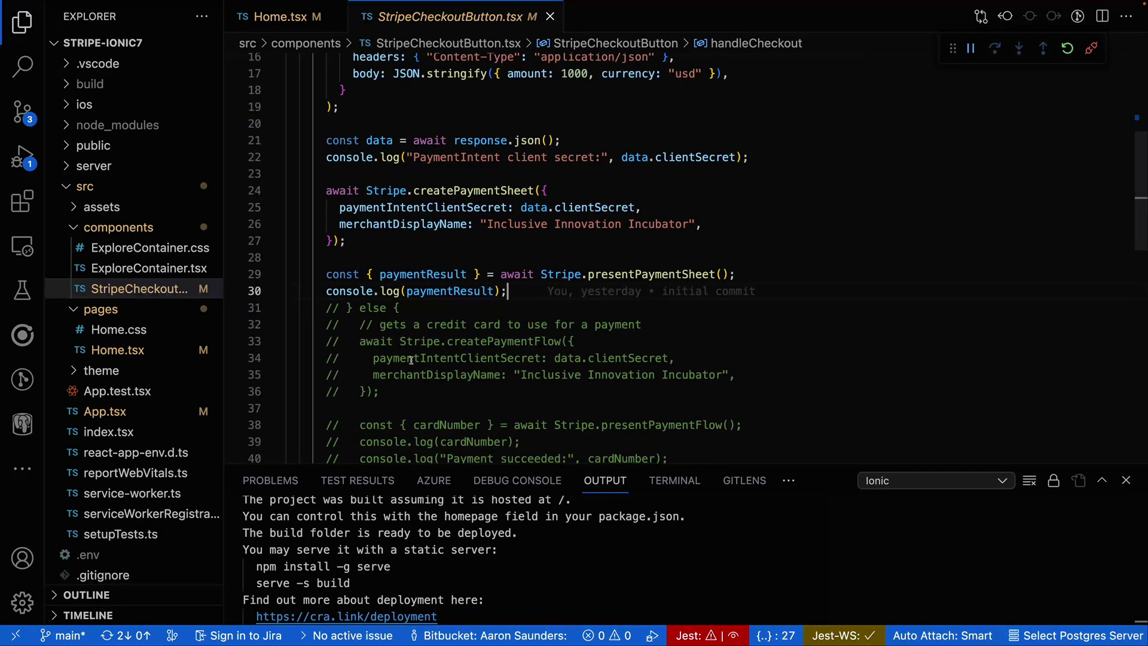
scroll(411, 359, down, 7)
scroll(411, 358, down, 1)
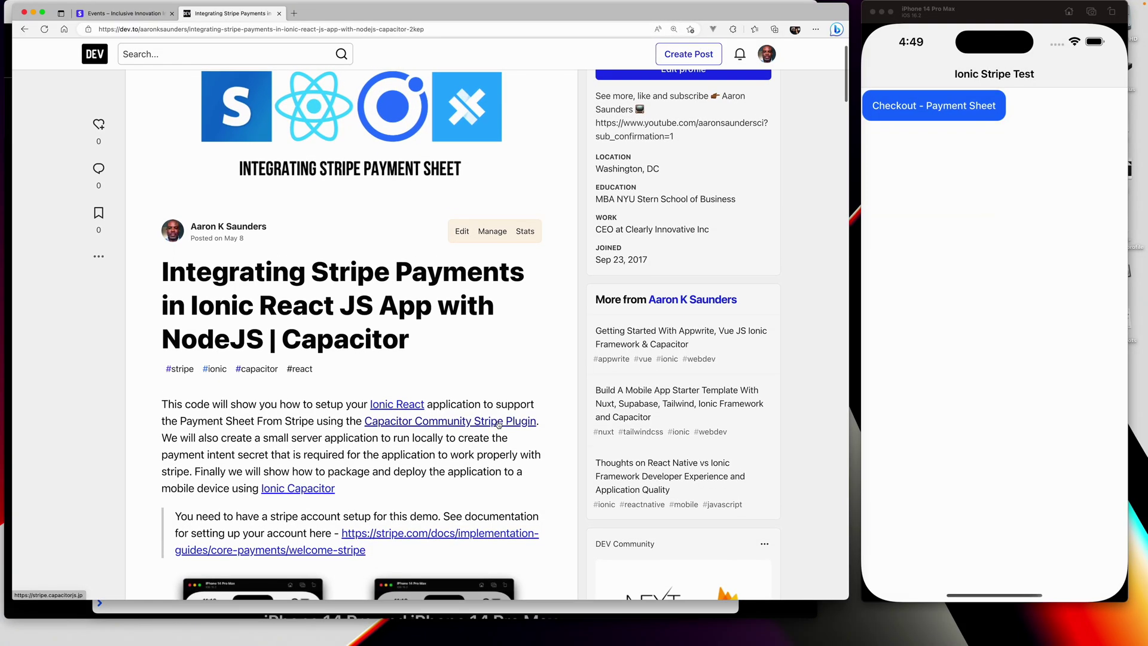
scroll(491, 421, down, 2)
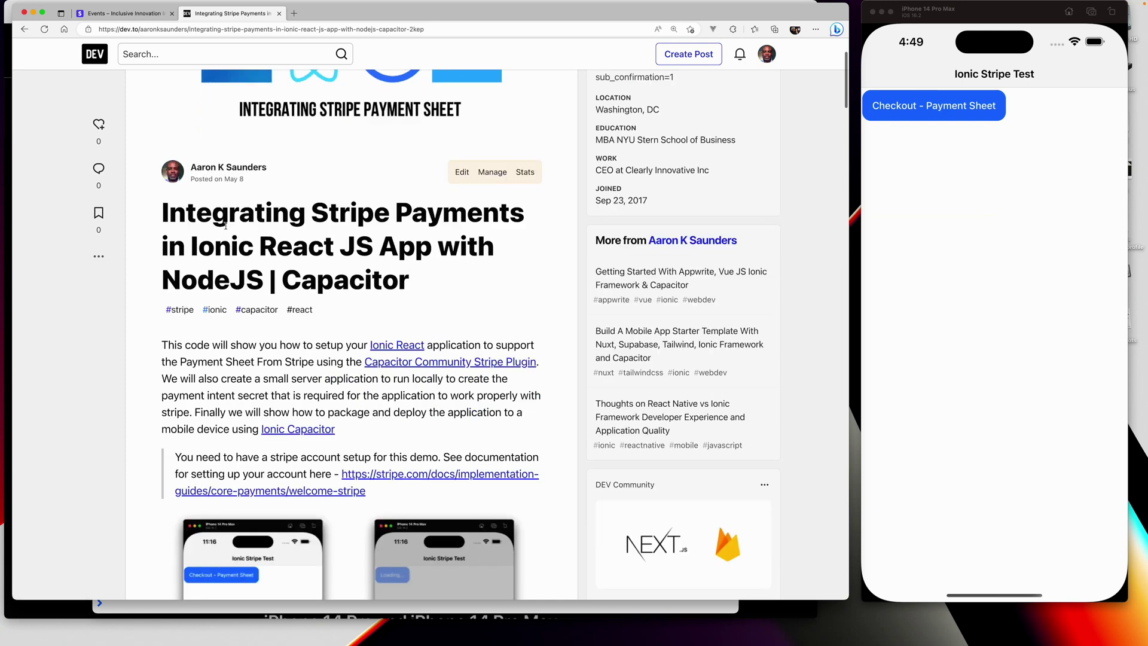
scroll(552, 423, down, 2)
scroll(551, 424, down, 2)
scroll(550, 423, down, 2)
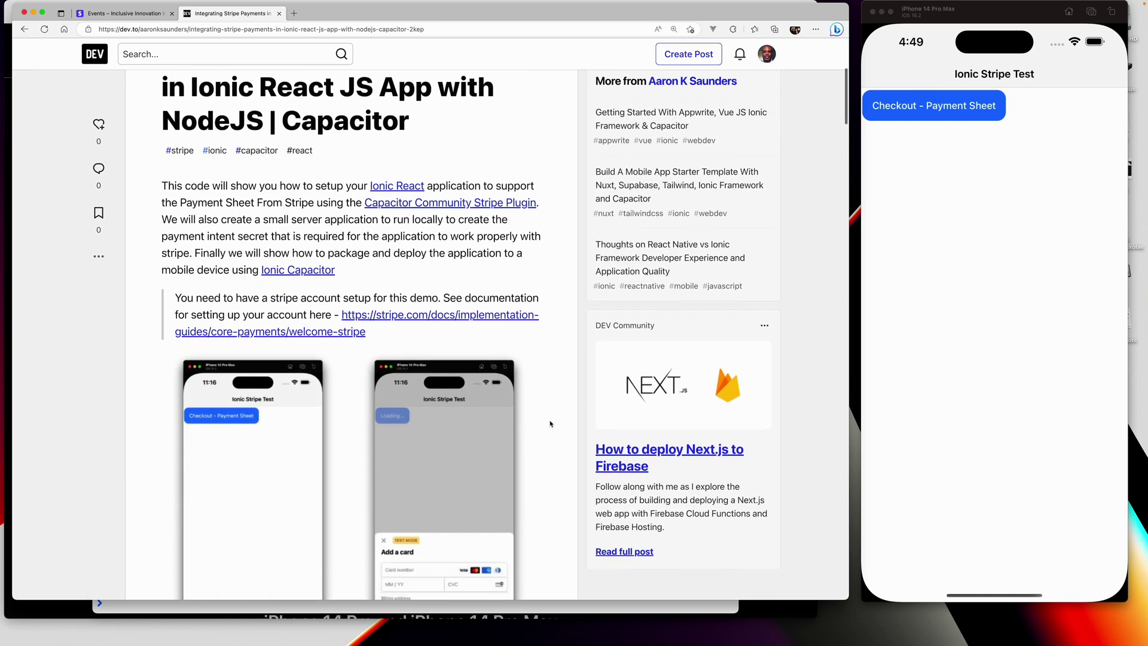
scroll(550, 424, down, 3)
scroll(551, 423, down, 3)
scroll(551, 424, down, 3)
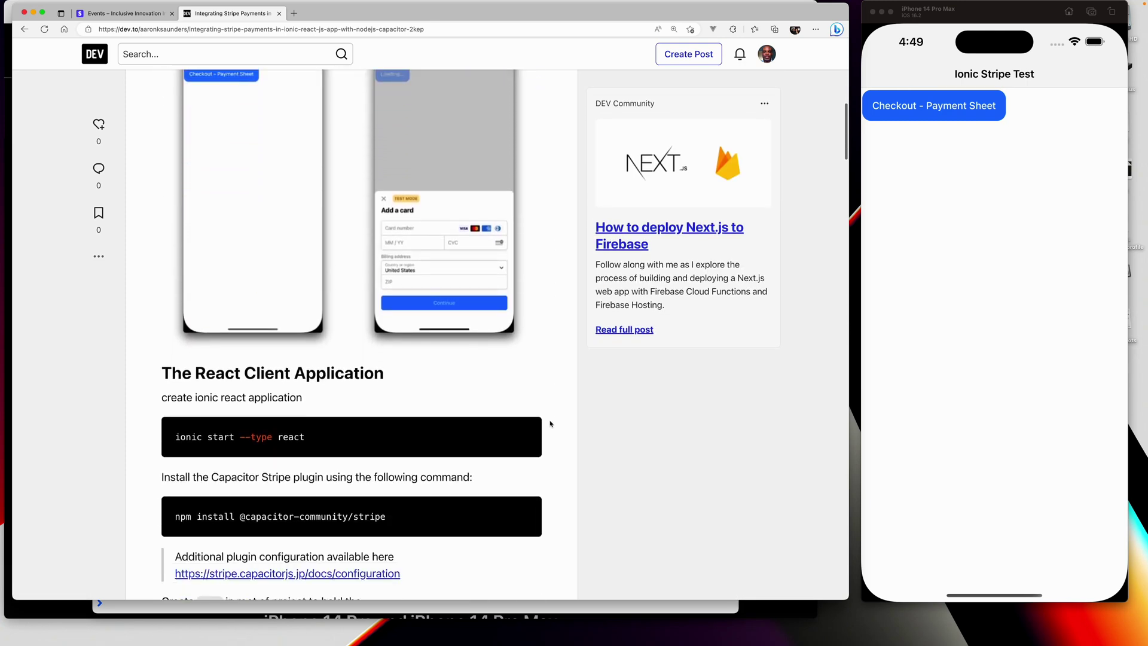
scroll(550, 424, down, 2)
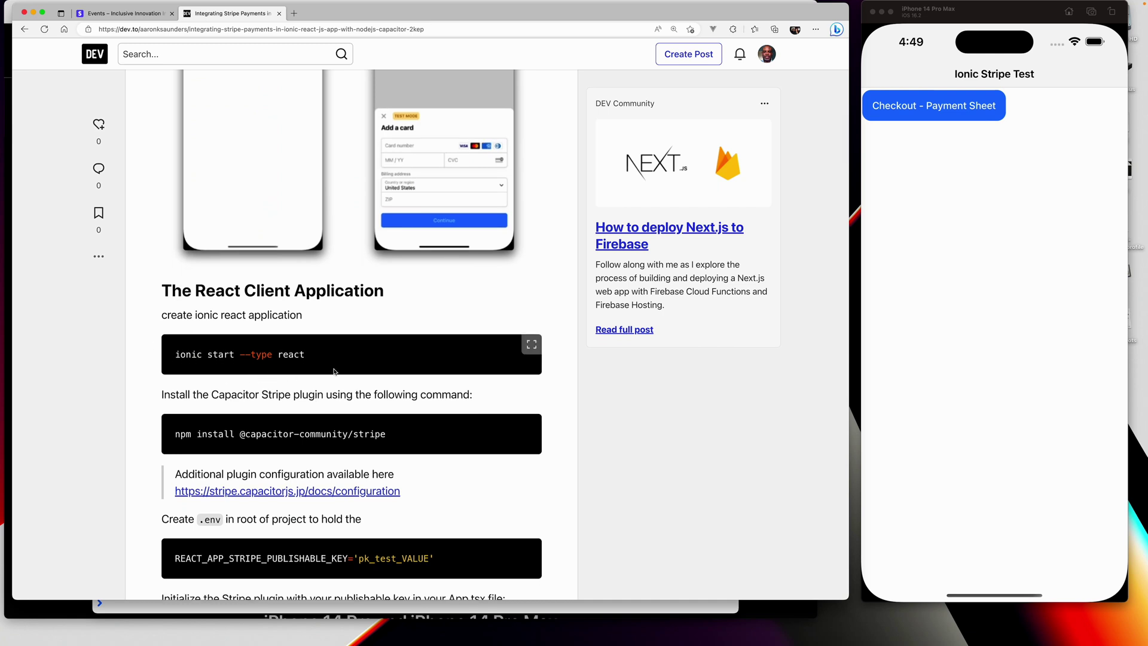
scroll(334, 369, down, 2)
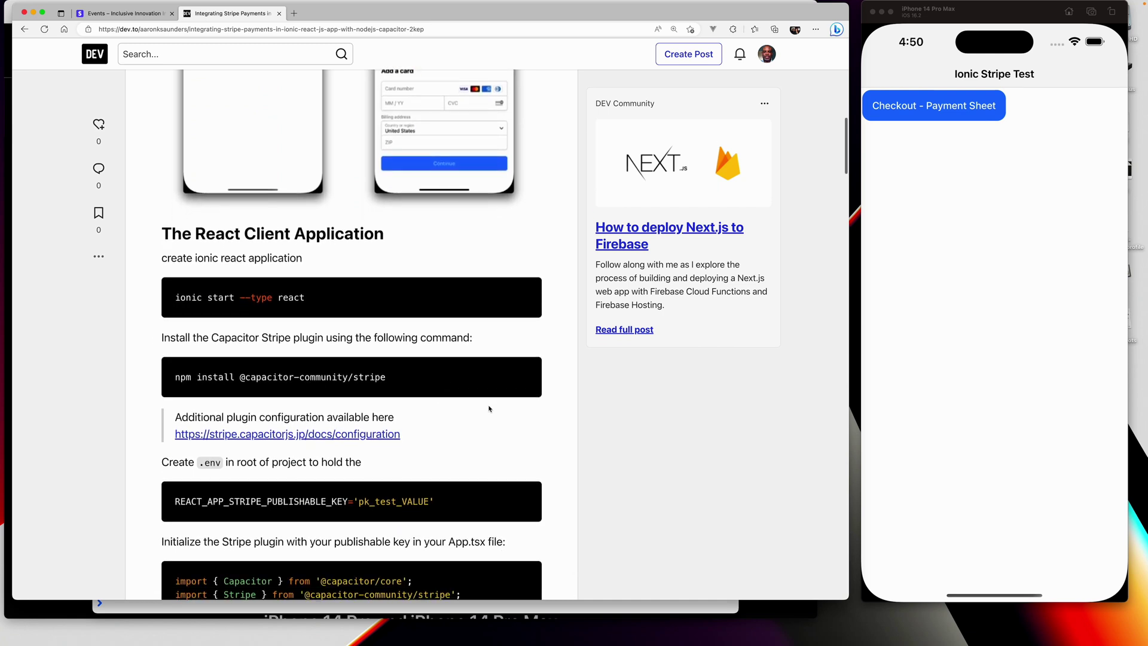
scroll(489, 409, down, 2)
scroll(489, 409, down, 2)
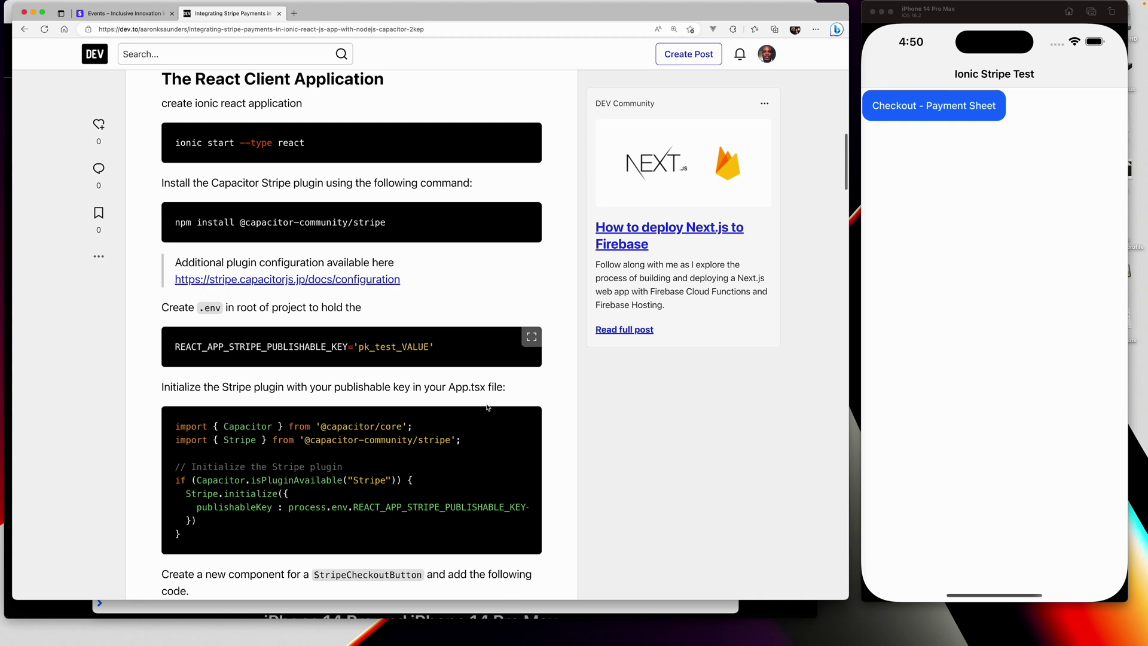
scroll(389, 377, down, 2)
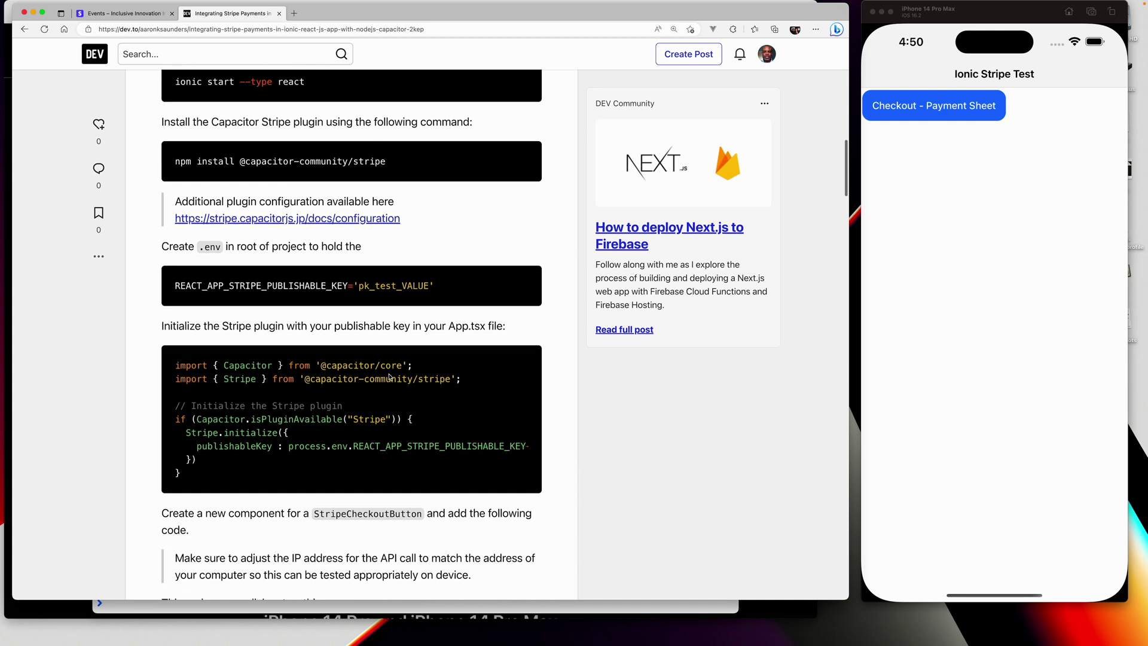
scroll(390, 378, down, 1)
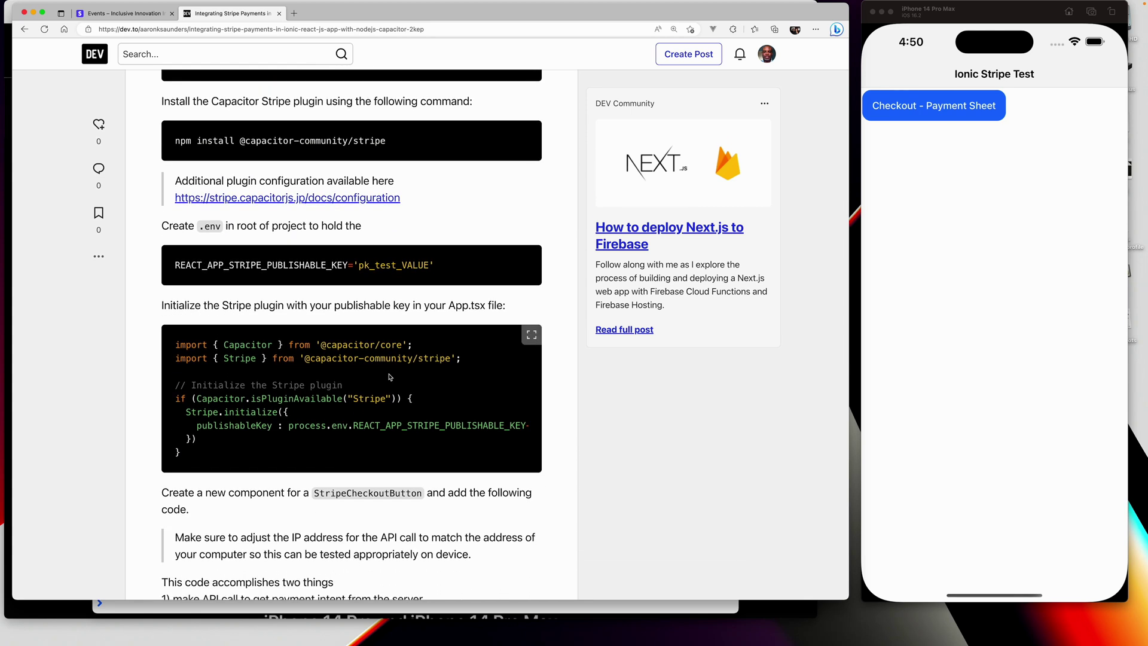
scroll(390, 377, down, 3)
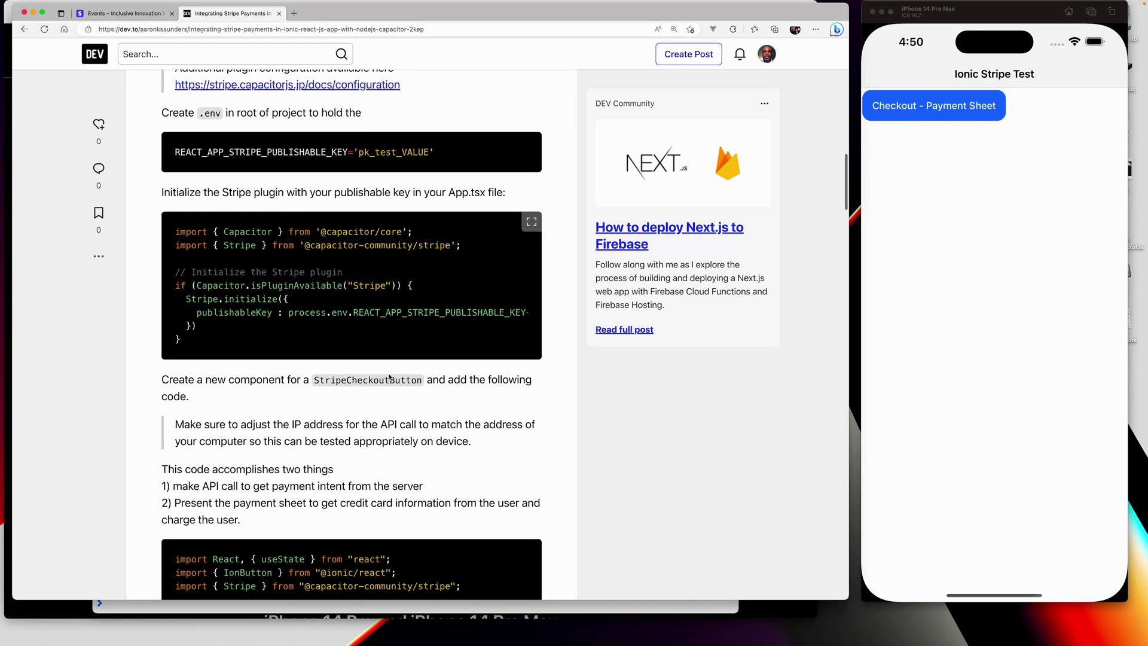
scroll(389, 378, down, 2)
scroll(389, 378, down, 3)
scroll(389, 377, down, 3)
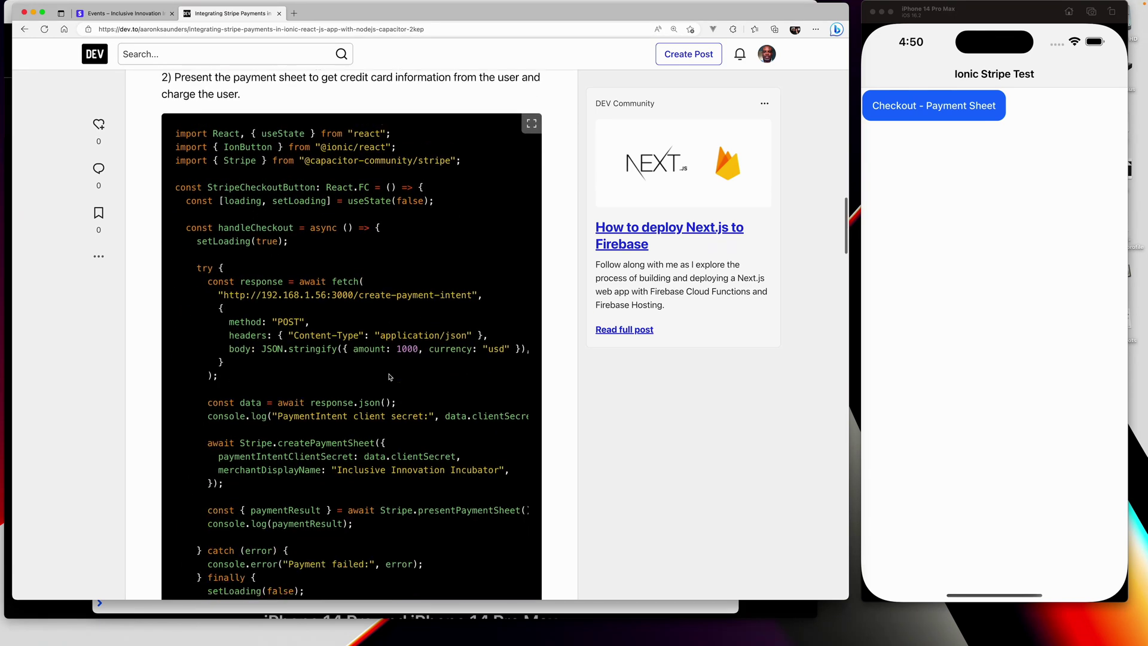
scroll(390, 377, down, 3)
scroll(389, 377, down, 3)
scroll(389, 374, down, 3)
scroll(389, 374, down, 2)
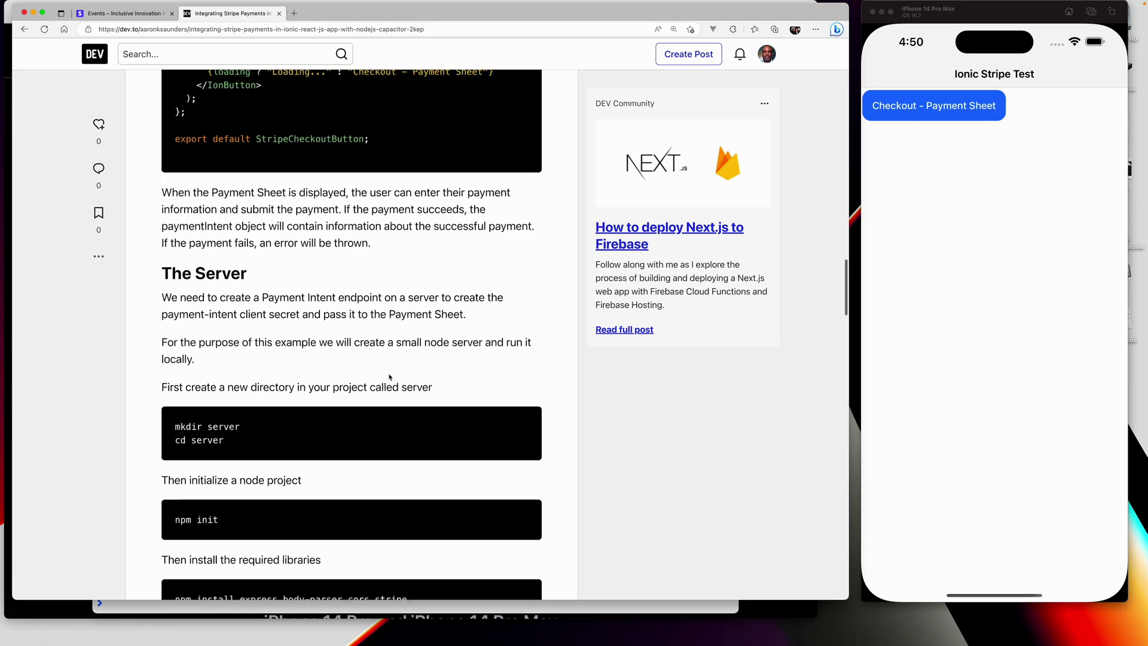
scroll(389, 374, down, 3)
scroll(389, 374, down, 3)
scroll(389, 374, down, 3)
scroll(389, 374, down, 2)
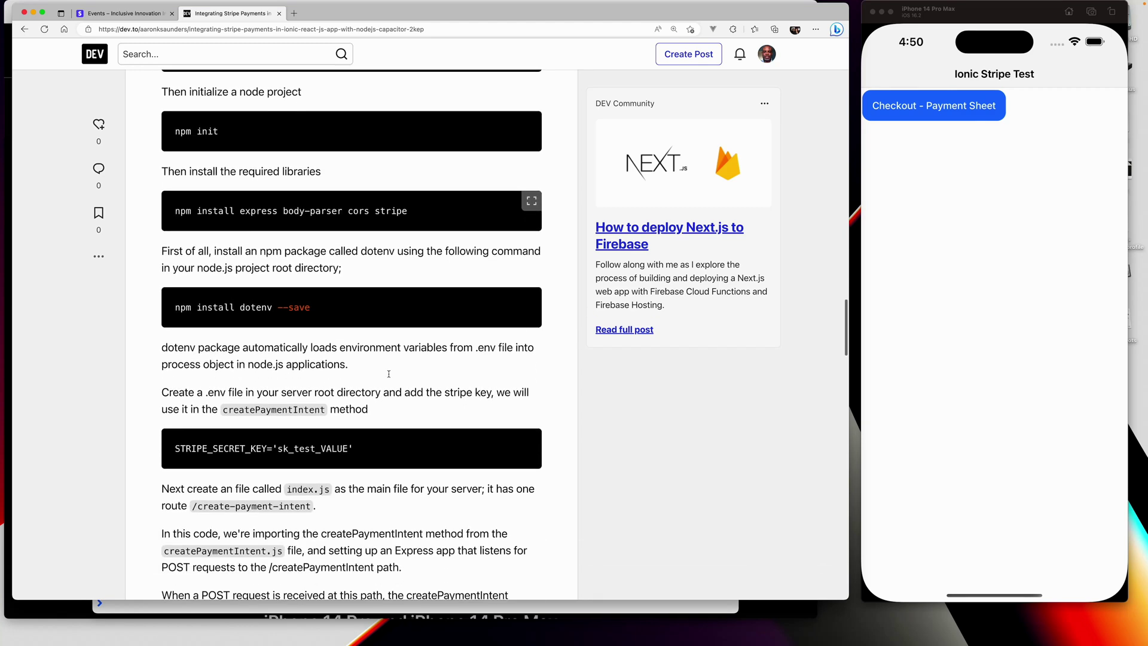
scroll(390, 374, down, 3)
scroll(389, 374, down, 3)
scroll(389, 375, down, 3)
scroll(389, 374, down, 2)
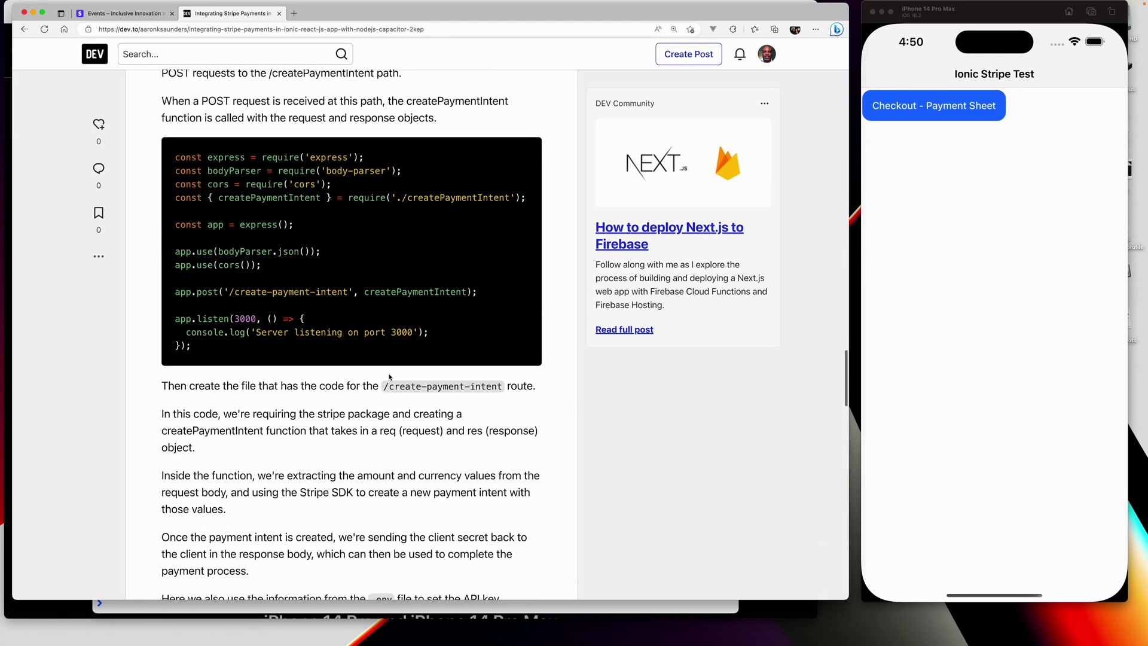
scroll(390, 374, down, 2)
scroll(389, 374, down, 2)
scroll(389, 377, down, 3)
scroll(389, 377, down, 2)
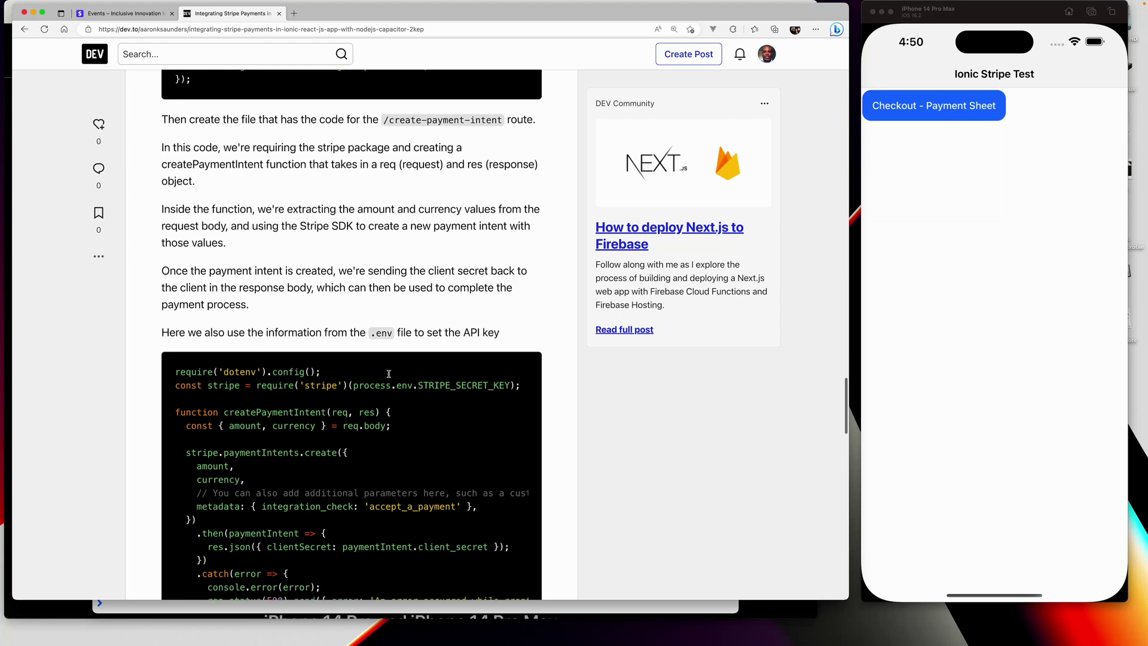
scroll(389, 376, down, 2)
scroll(389, 377, down, 2)
scroll(389, 376, down, 4)
scroll(389, 377, down, 3)
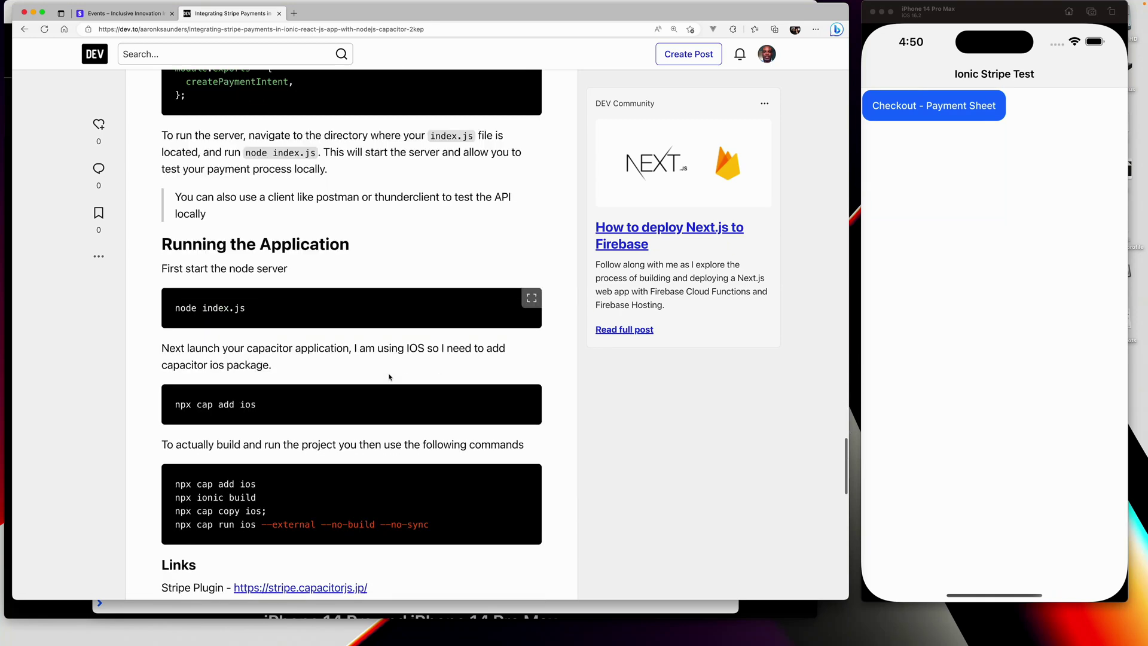
scroll(389, 376, down, 2)
scroll(389, 378, down, 1)
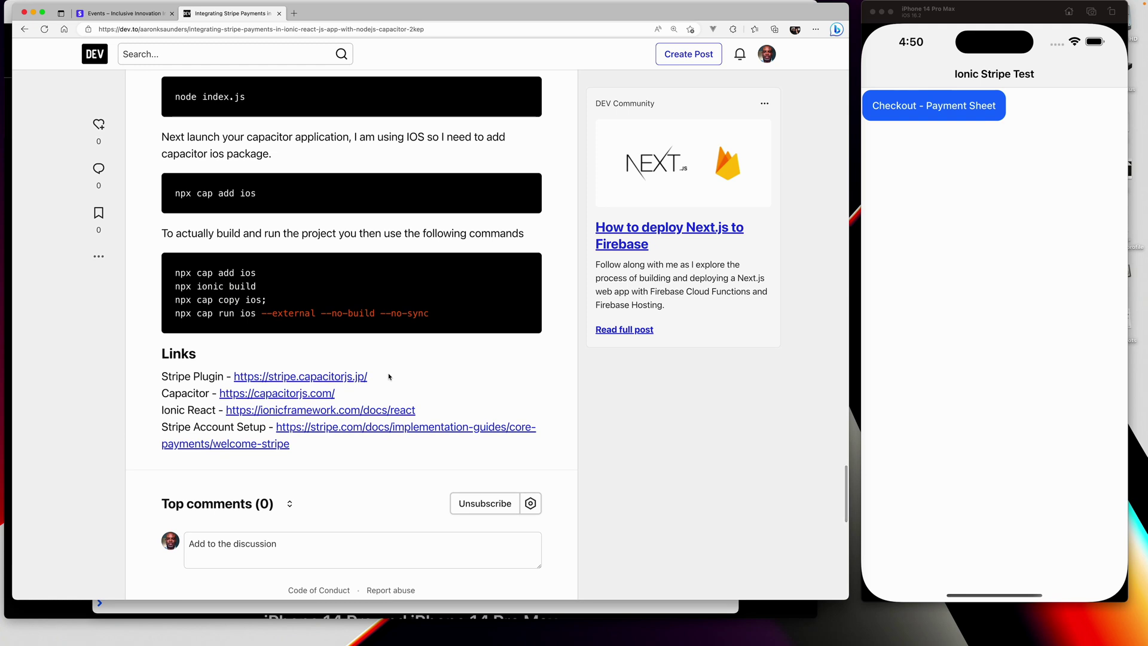
scroll(389, 376, down, 1)
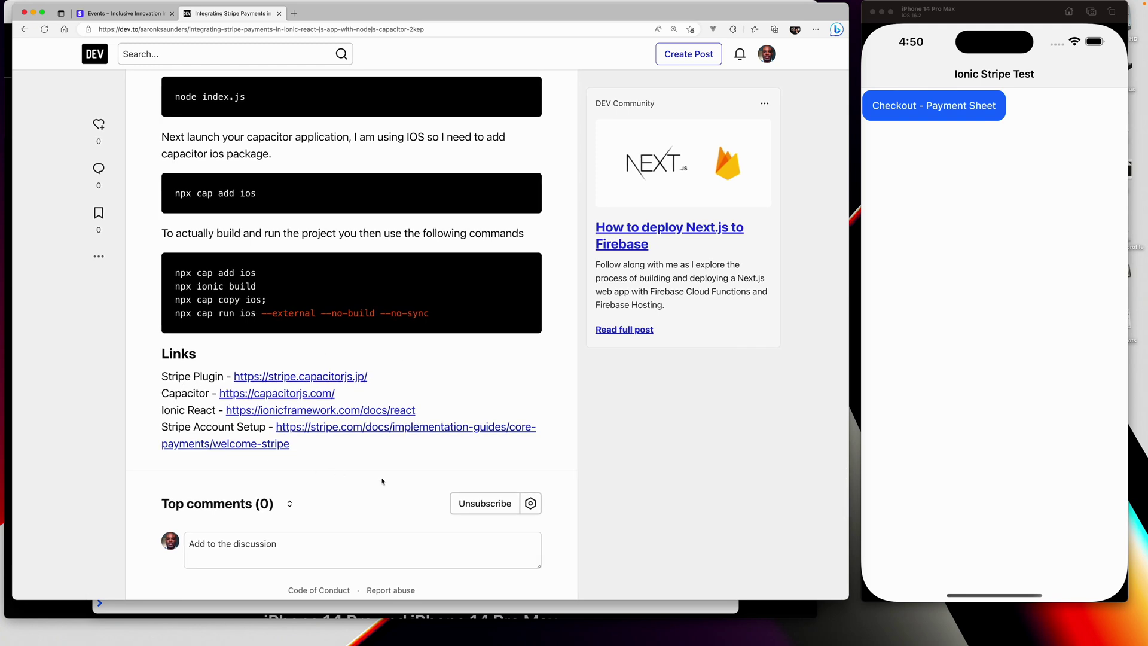
scroll(382, 481, up, 5)
scroll(383, 482, up, 5)
scroll(382, 481, up, 5)
scroll(383, 482, up, 5)
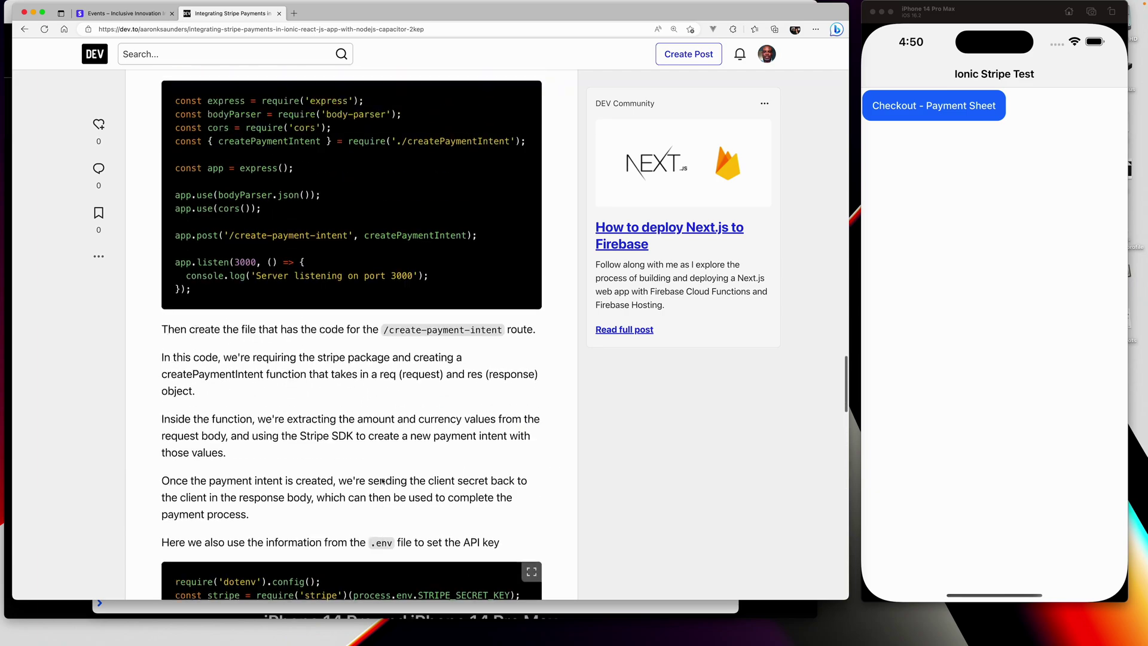
scroll(382, 482, up, 10)
scroll(382, 481, up, 3)
scroll(382, 482, down, 15)
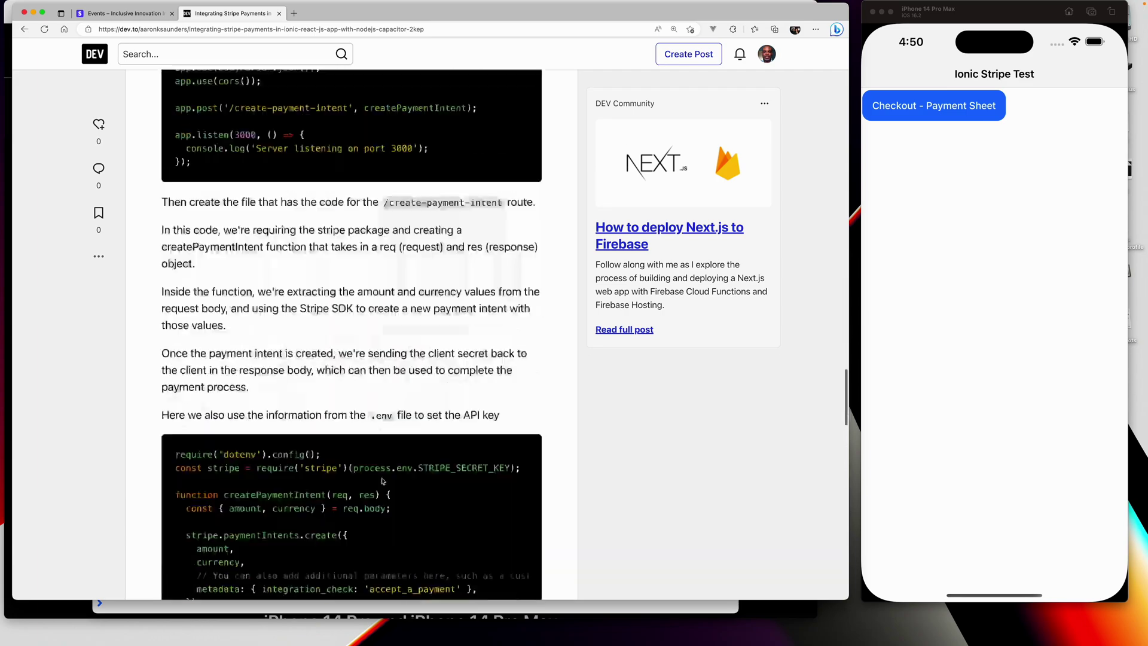
scroll(382, 482, down, 15)
scroll(382, 482, down, 5)
scroll(382, 481, up, 4)
scroll(382, 482, up, 2)
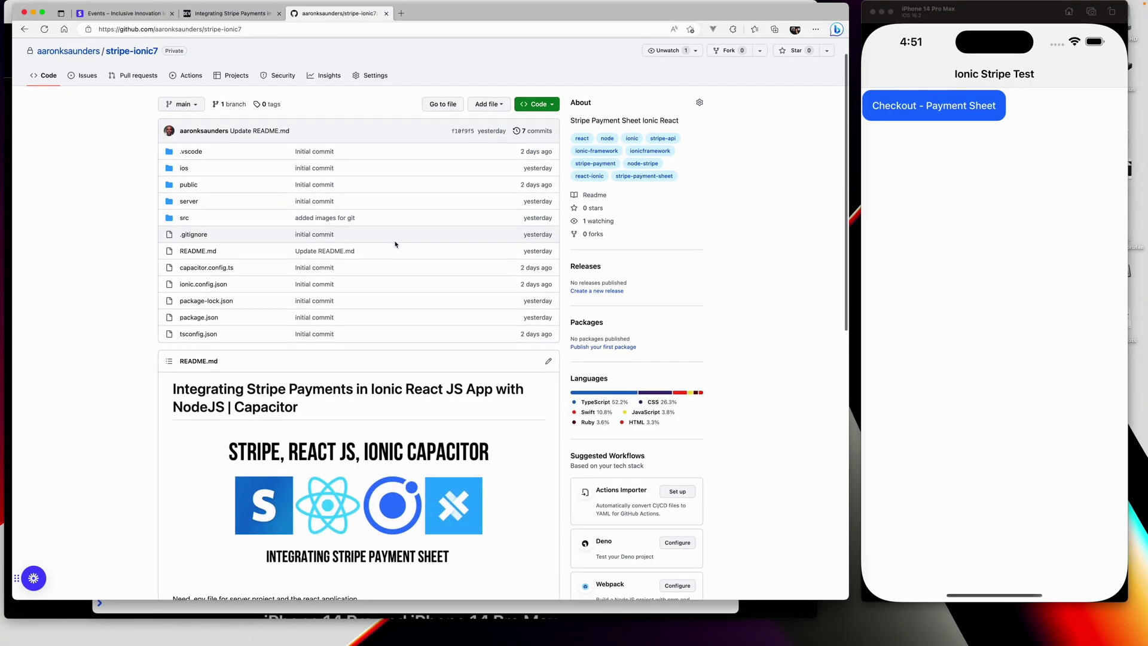
scroll(395, 243, up, 1)
scroll(395, 244, down, 2)
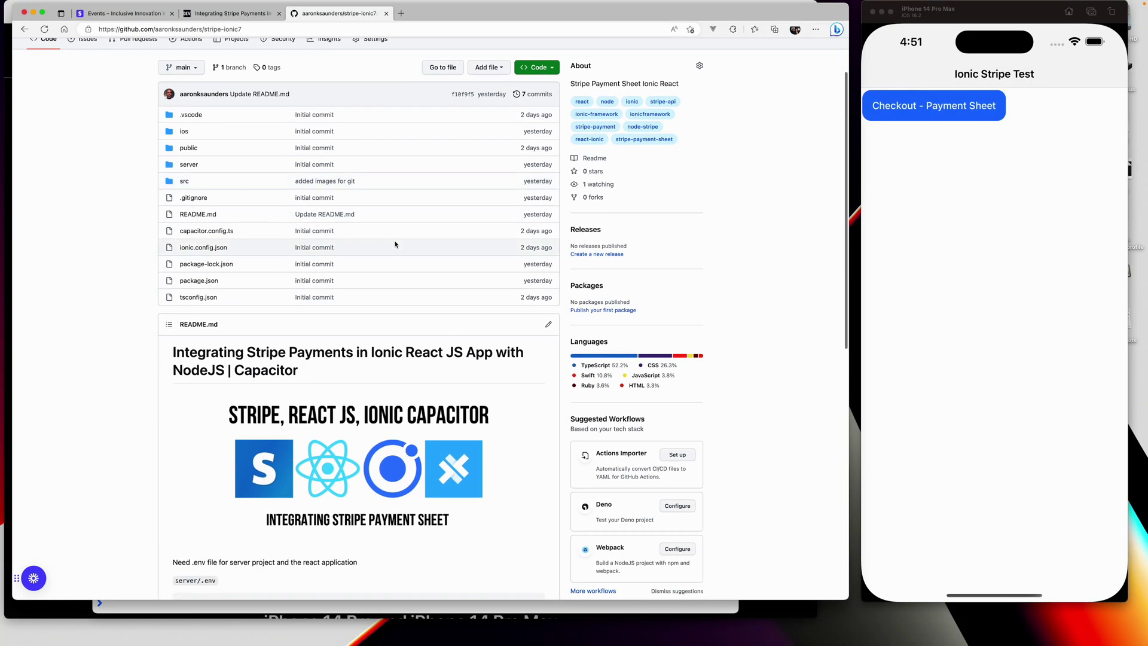
scroll(395, 243, down, 2)
scroll(395, 243, down, 2)
scroll(395, 243, down, 3)
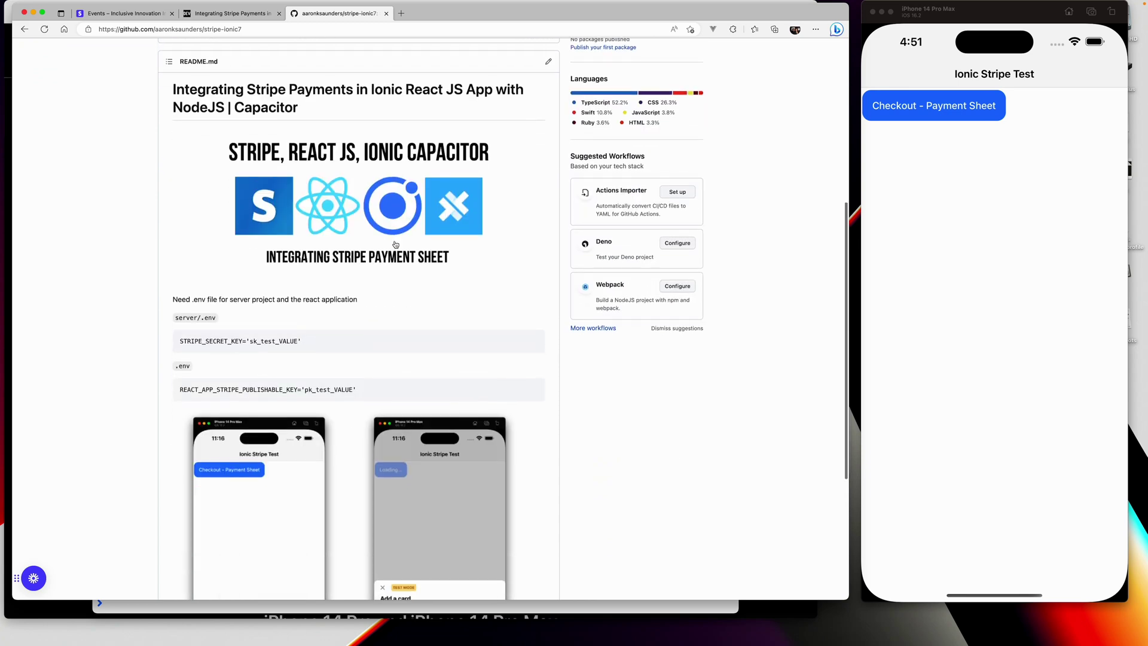
scroll(394, 243, down, 3)
scroll(395, 243, down, 2)
scroll(394, 243, down, 1)
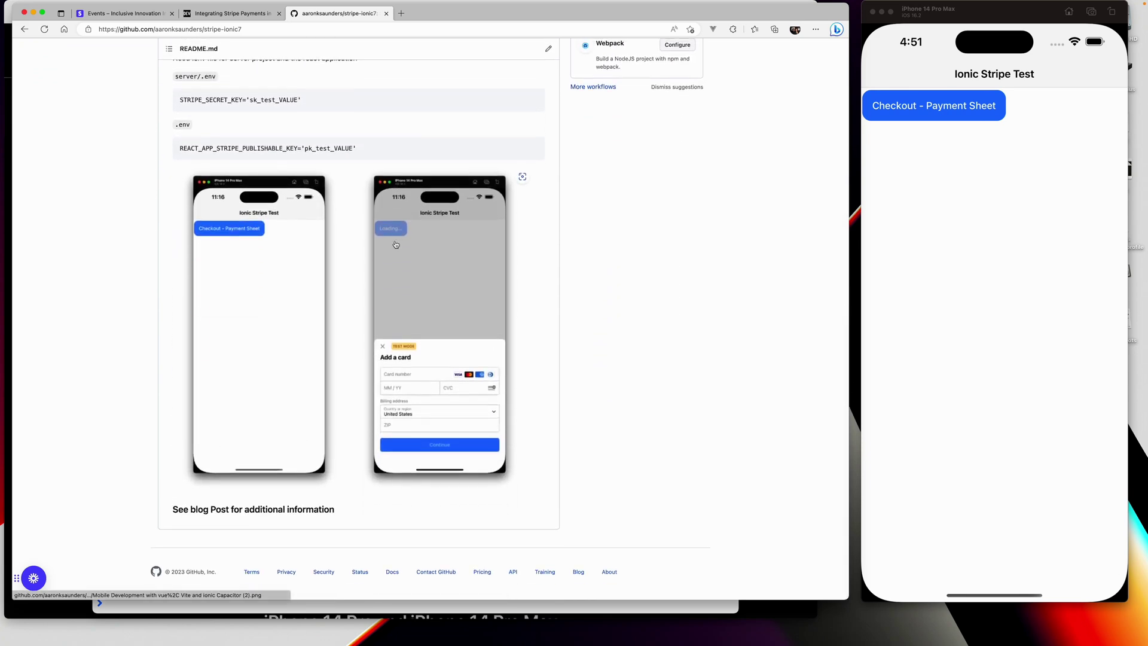
scroll(394, 243, up, 3)
scroll(395, 243, up, 2)
scroll(394, 243, up, 4)
scroll(395, 244, up, 4)
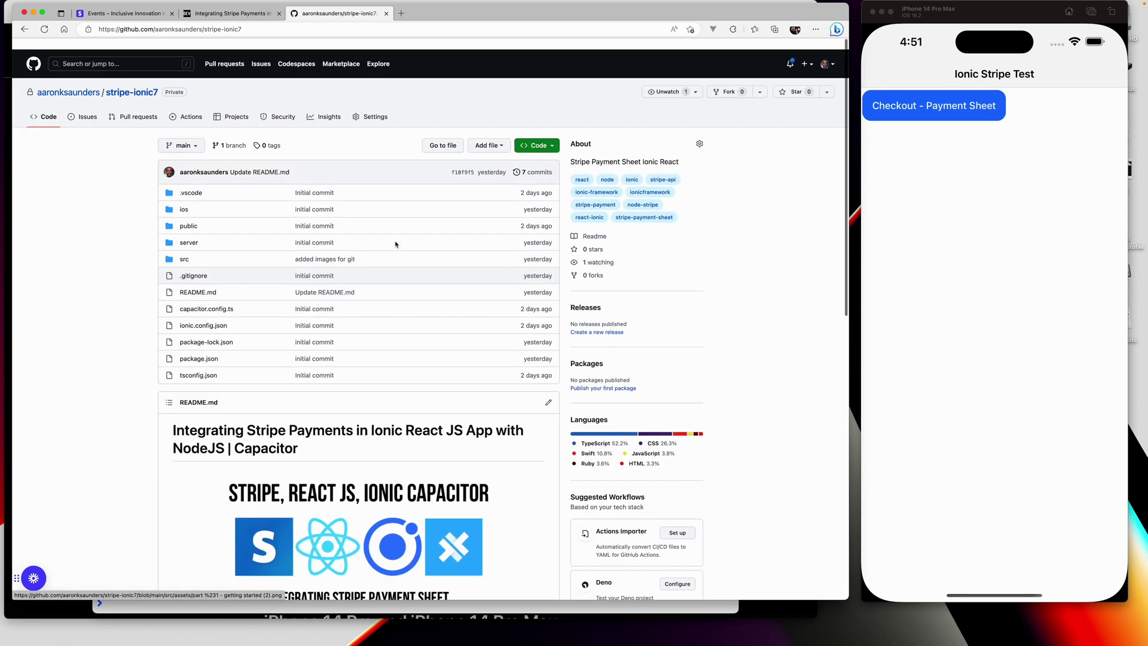